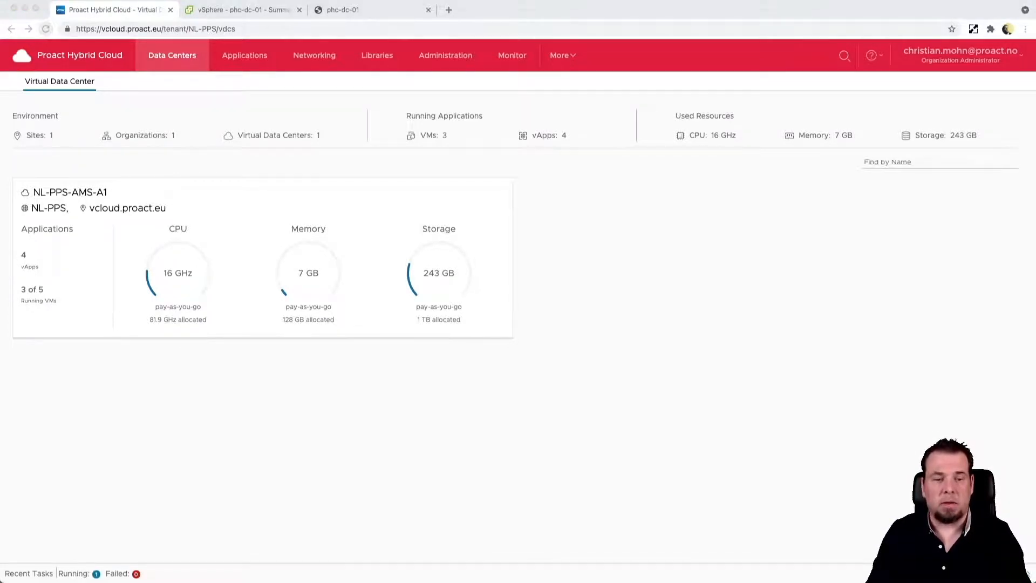
- Open the phc-dc-02 virtual machine in the NL-PPS-AMS-A1 data center and check its name and the IP address of its NIC
click(148, 342)
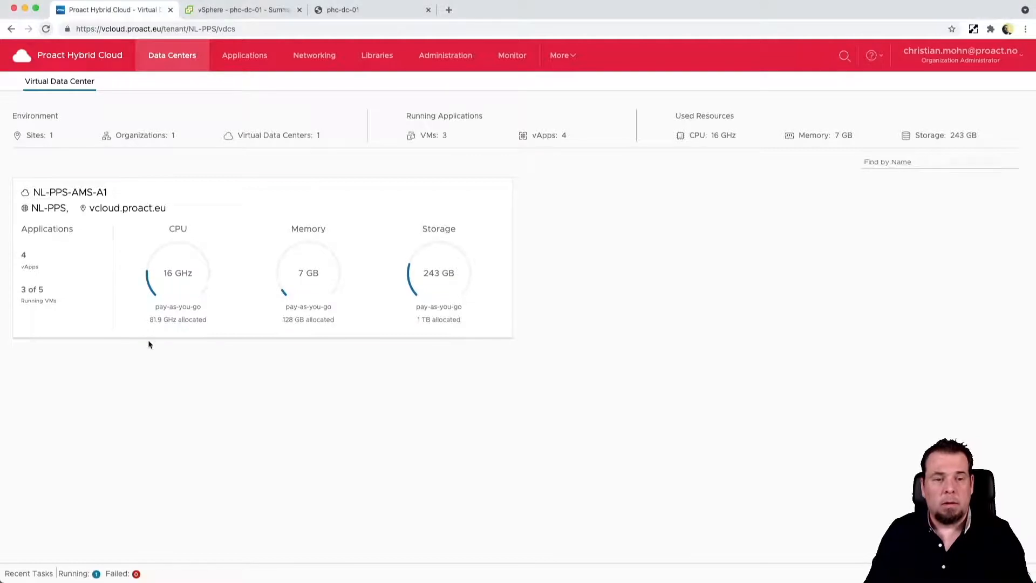
click(150, 297)
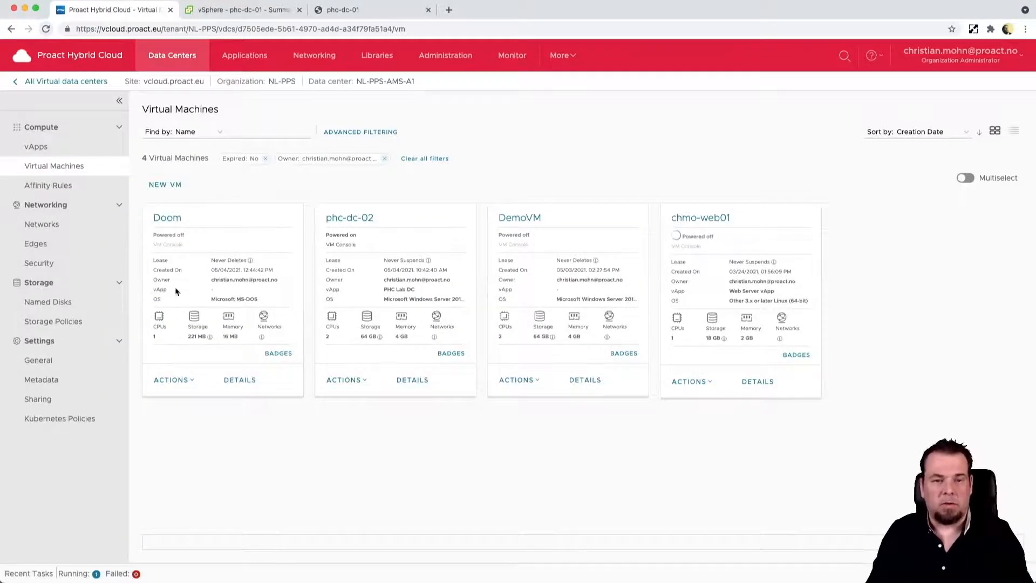
click(360, 220)
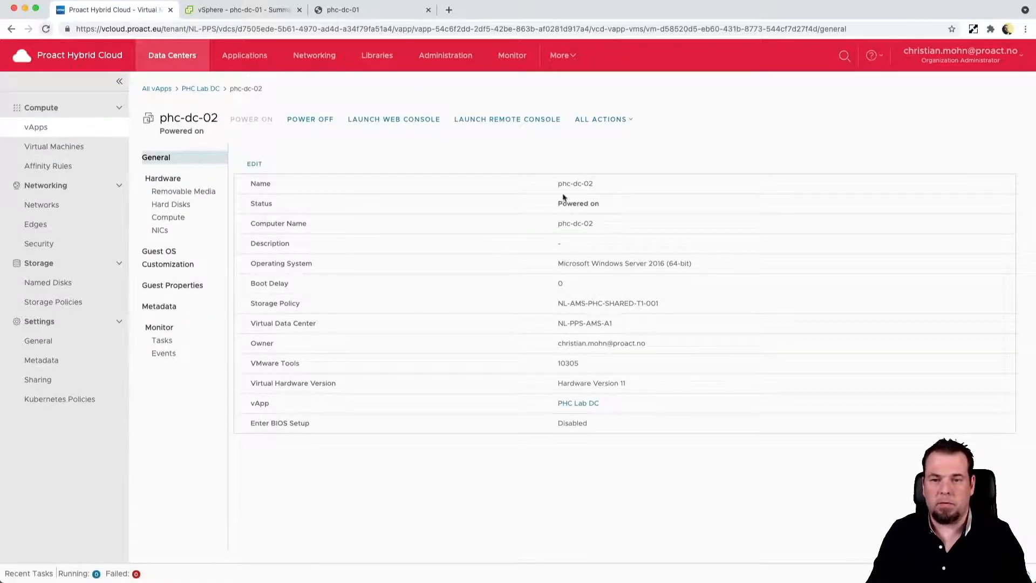
drag(558, 185, 603, 187)
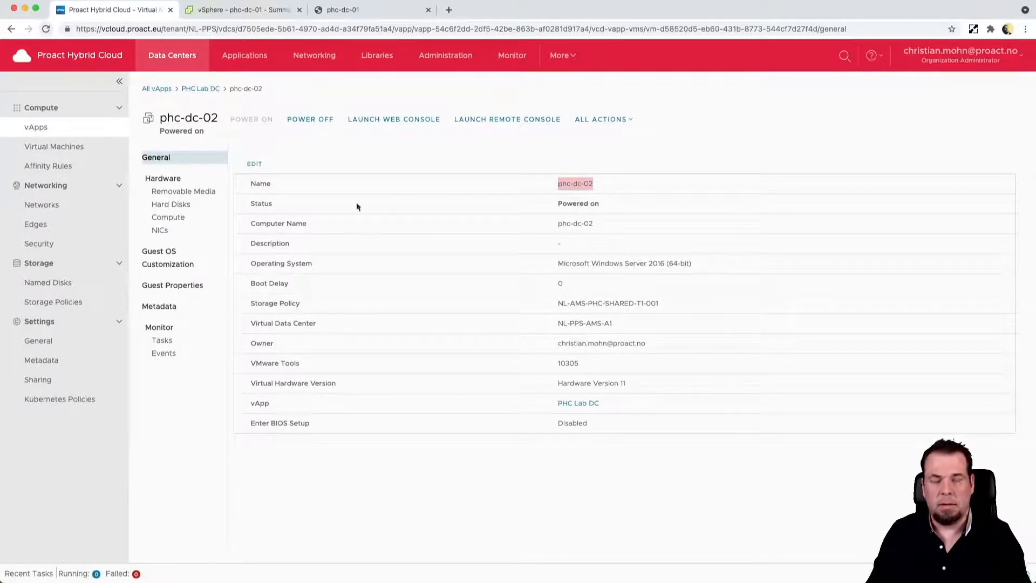
click(197, 230)
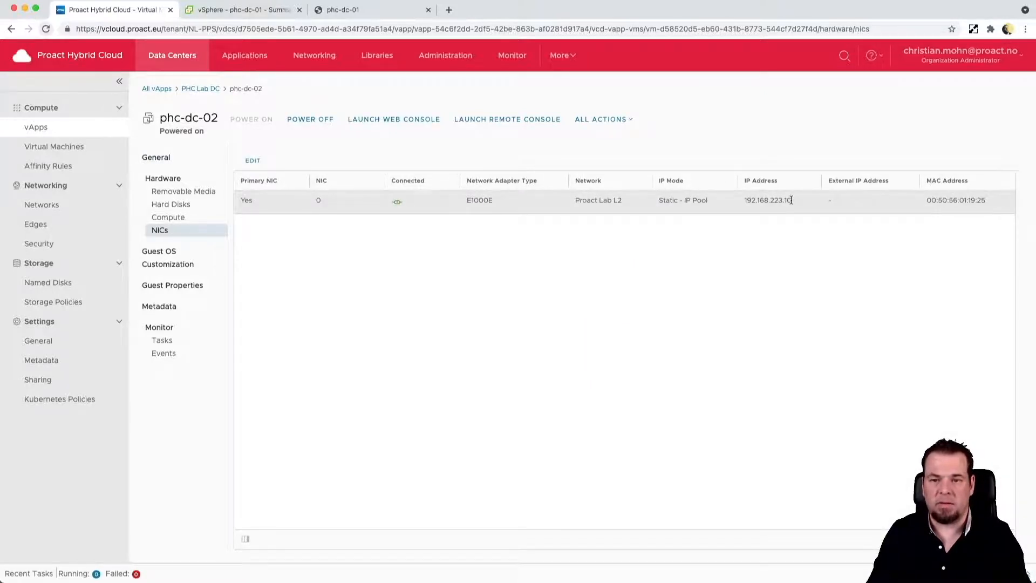
drag(790, 201, 718, 231)
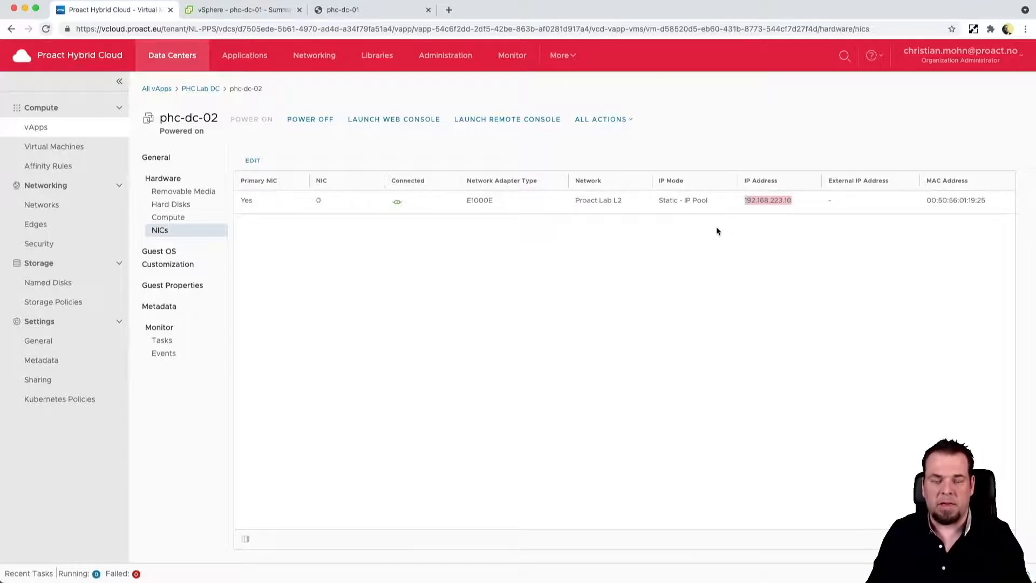
- Switch to the vSphere Client and check the IP addresses and connected network of phc-dc-01
click(268, 13)
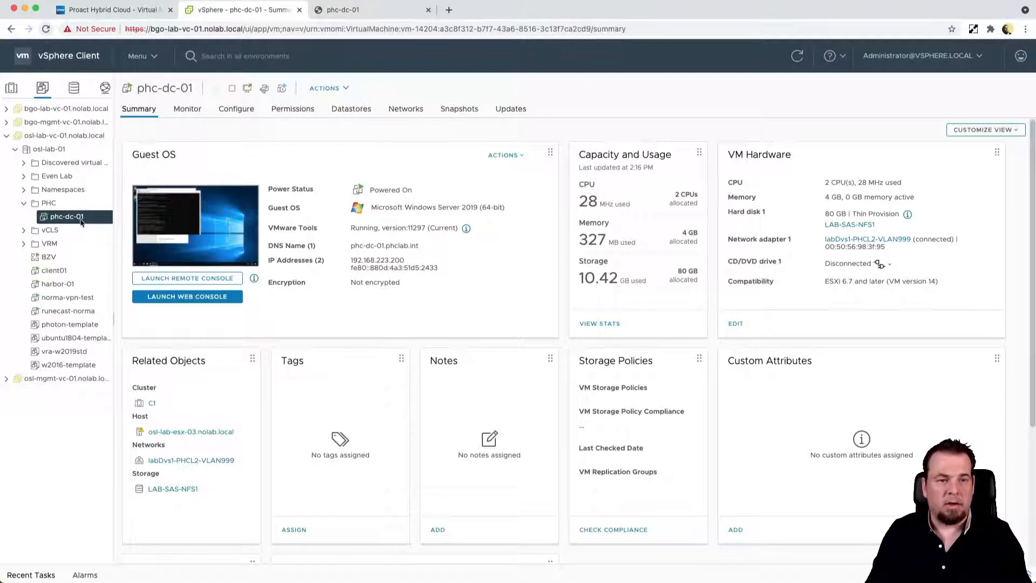
drag(353, 261, 409, 265)
drag(823, 239, 916, 241)
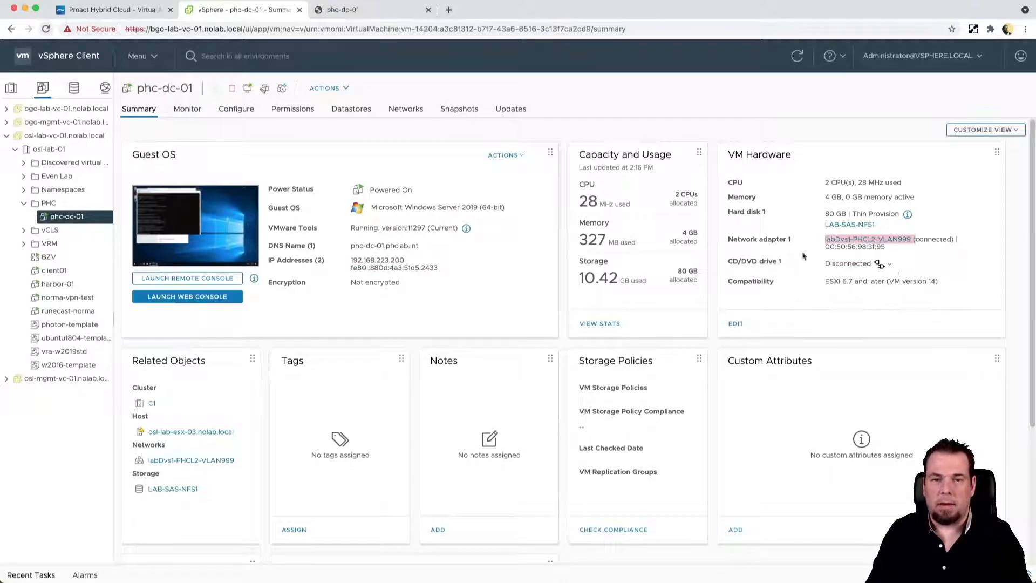
- Ping 192.168.223.10 from the command prompt in the phc-dc-01 web console, stopping it after a few replies
click(337, 15)
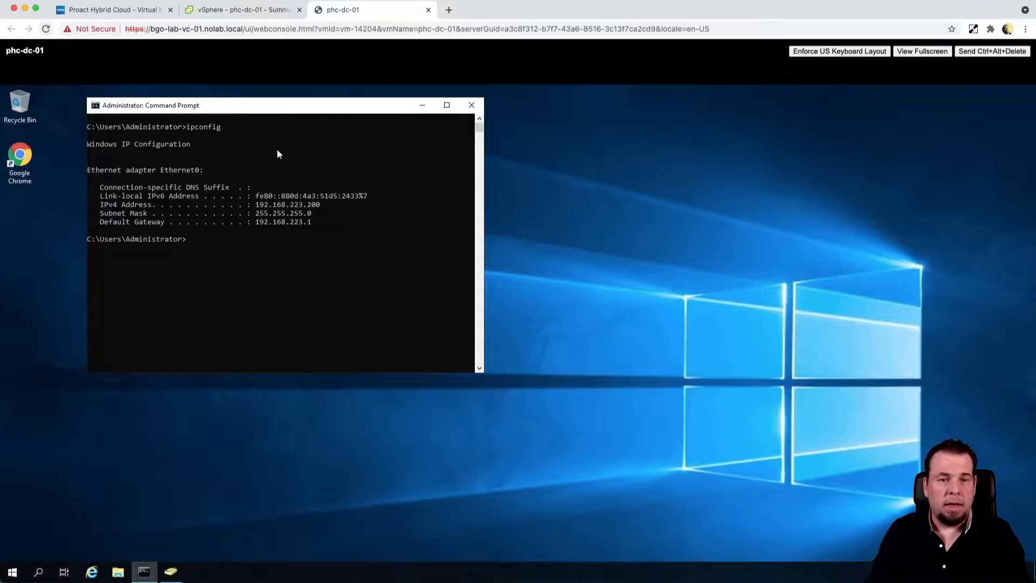
text(ping 192.168.223.10)
key(Return)
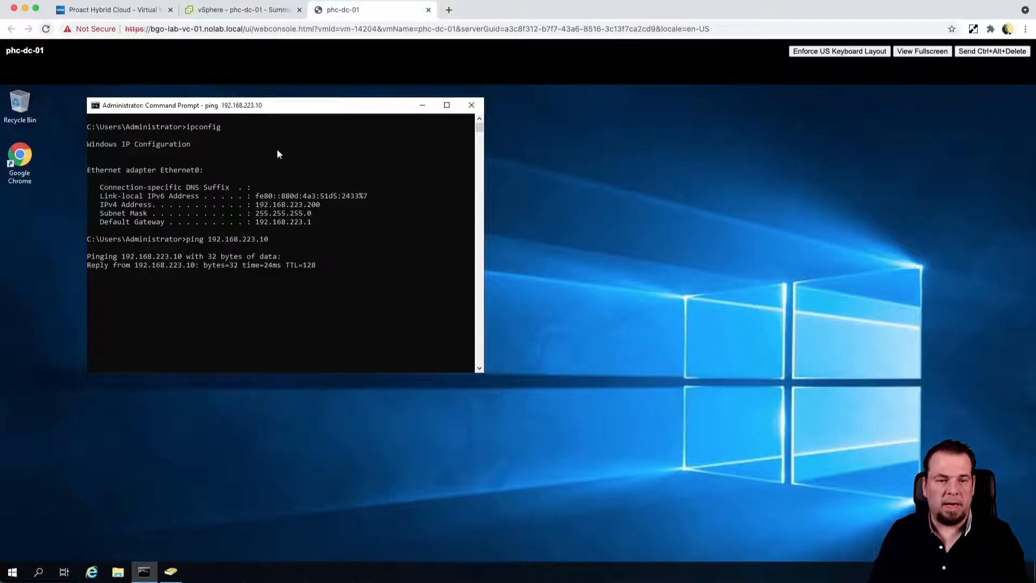
key(ctrl+c)
- Ping phc-dc-02 by host name from phc-dc-01 and stop it after a few replies
text(ping)
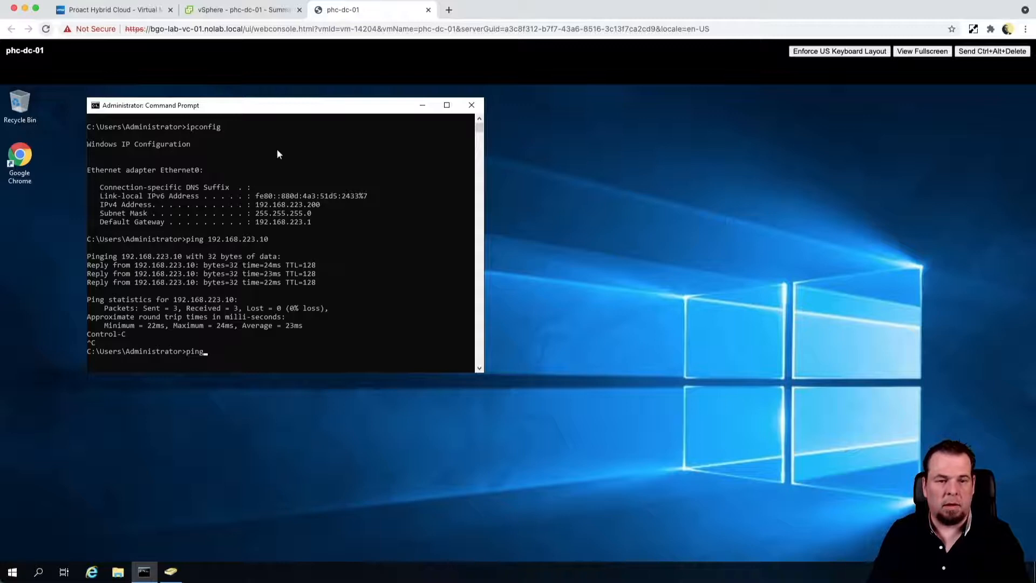
text( phc-dc-02)
key(Return)
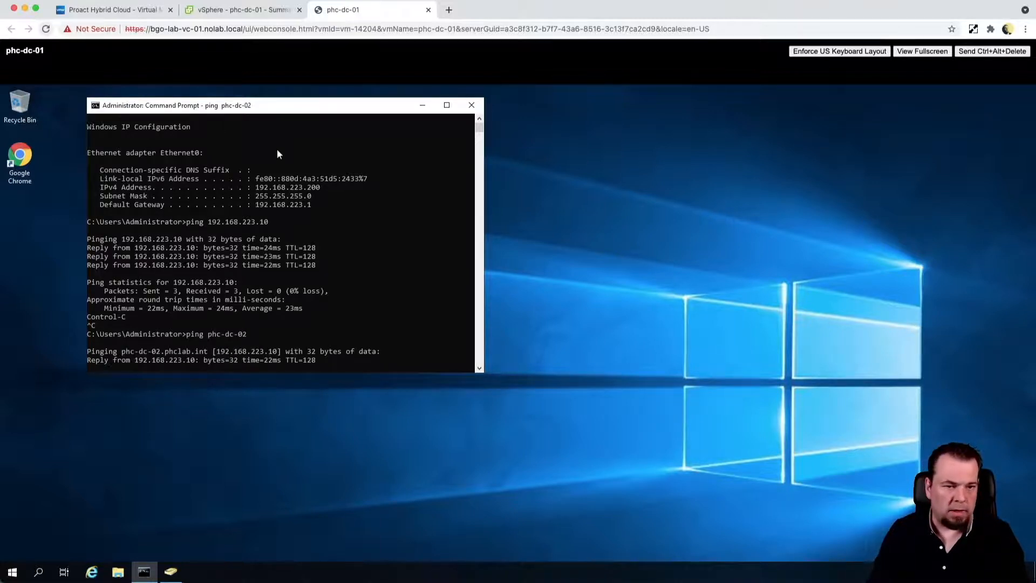
key(ctrl+c)
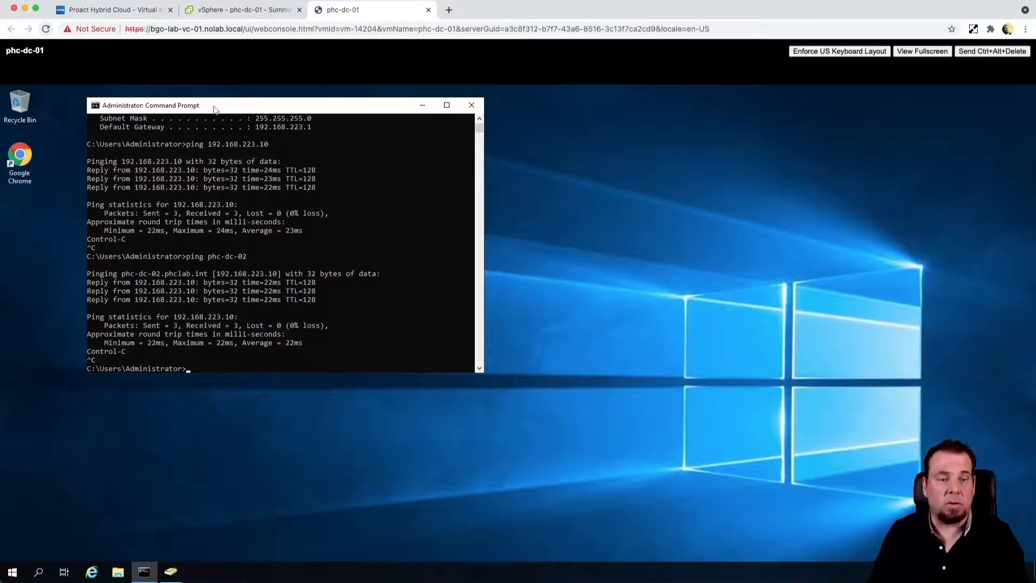
- Launch the remote console of phc-dc-02 from Proact Hybrid Cloud and sign in with the domain administrator's password
click(132, 10)
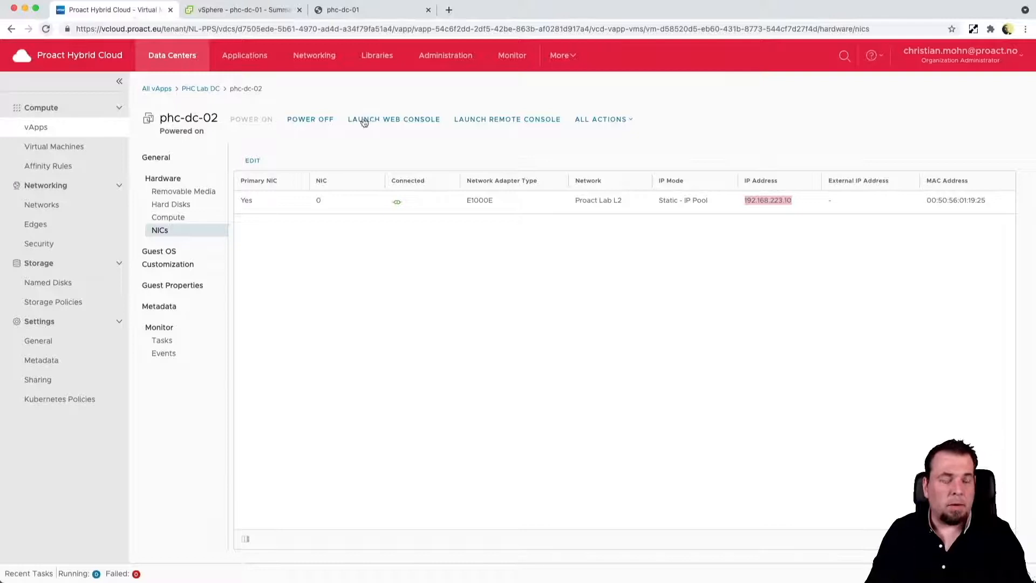
click(471, 121)
click(384, 198)
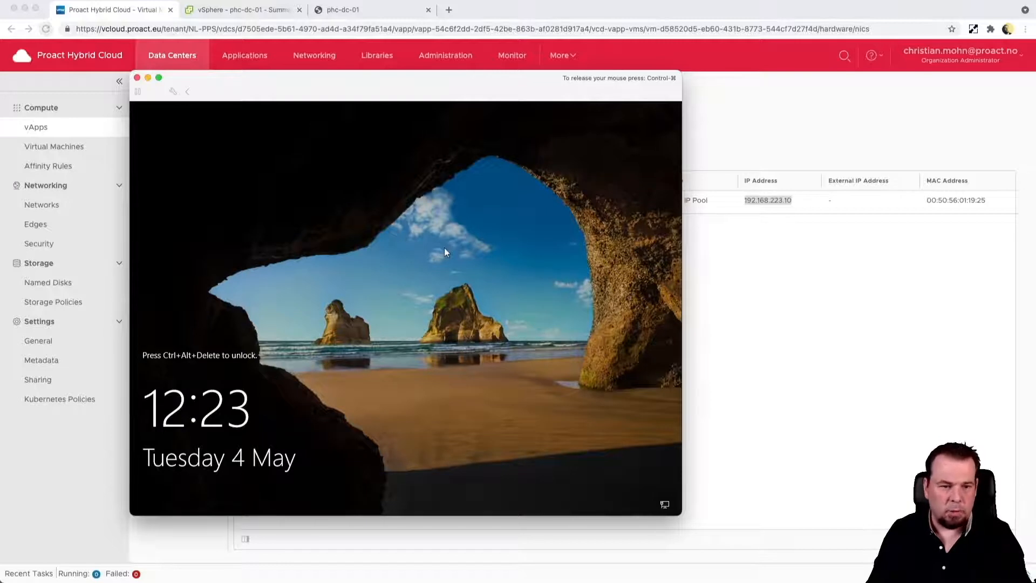
key(ctrl+alt+Delete)
text(•••••••••)
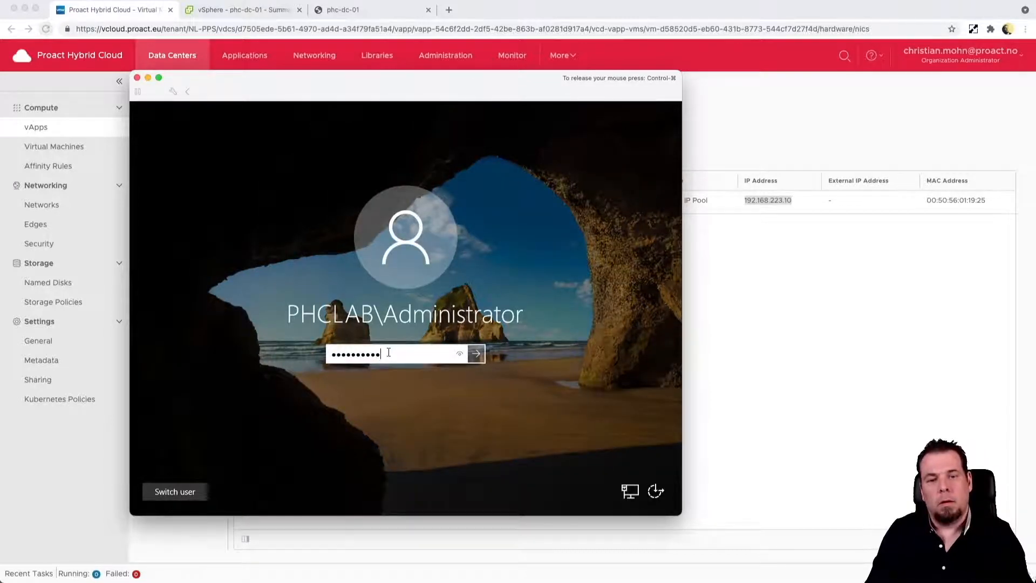
key(Return)
- Ping phc-dc-01 by host name from a command prompt on phc-dc-02, closing the prompt once the ping completes
click(142, 504)
text(cmd)
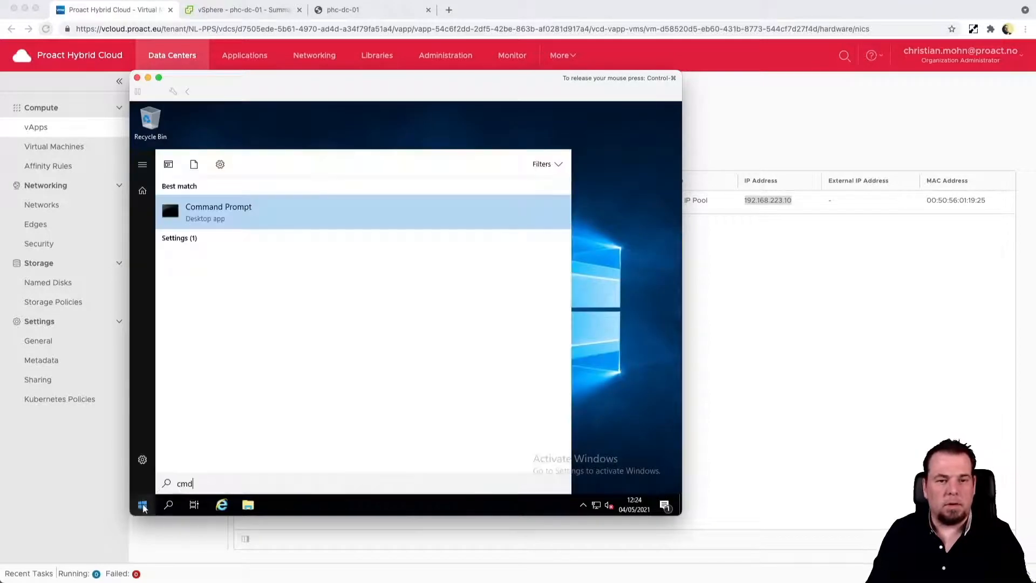
key(Return)
text(ping)
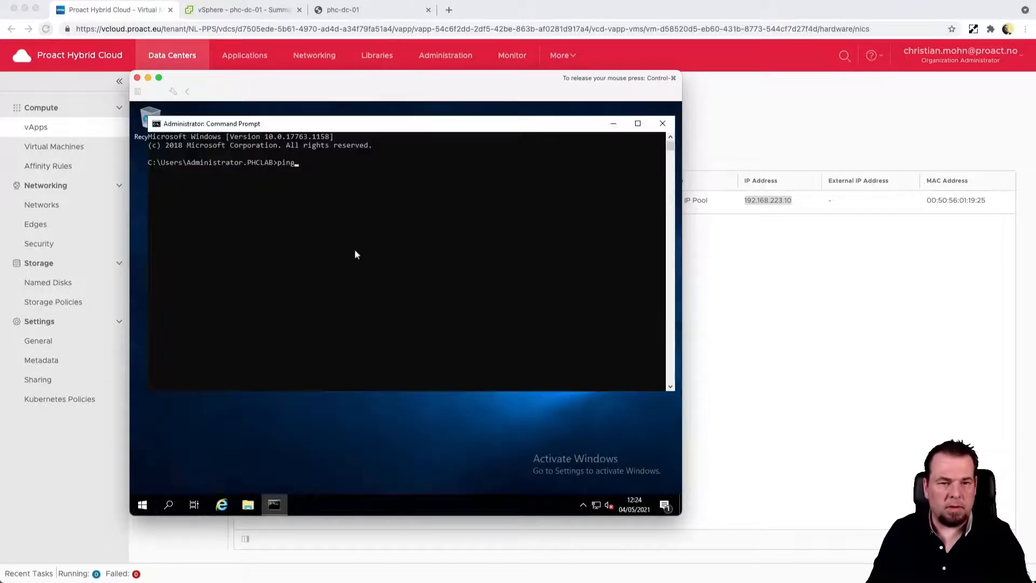
text( phc-dc-01)
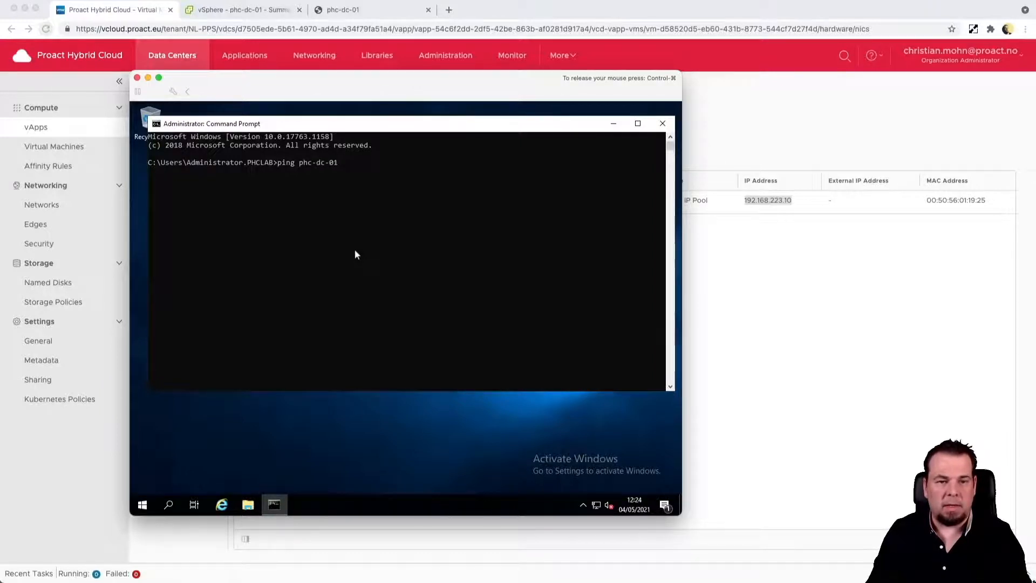
key(Return)
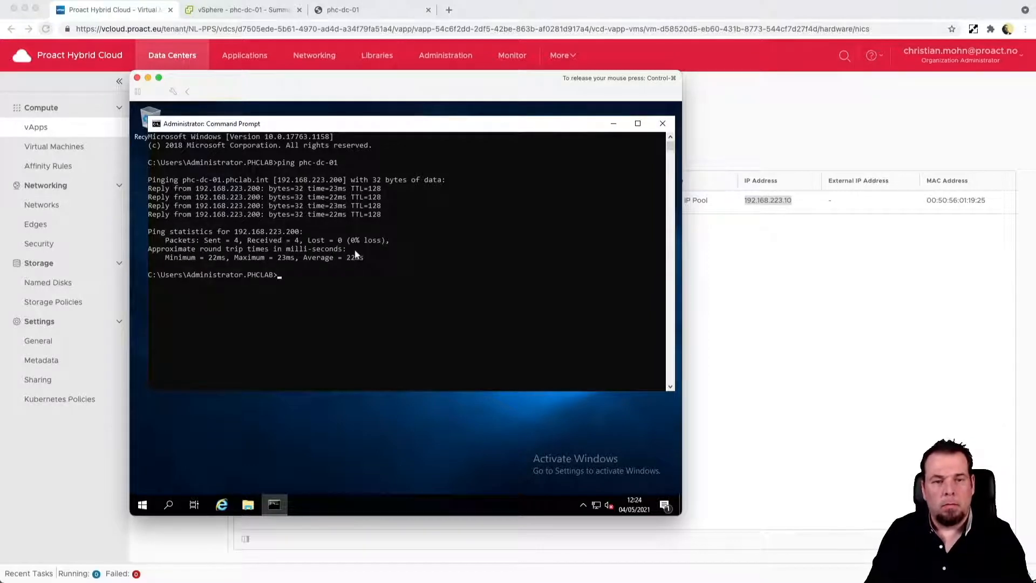
click(662, 124)
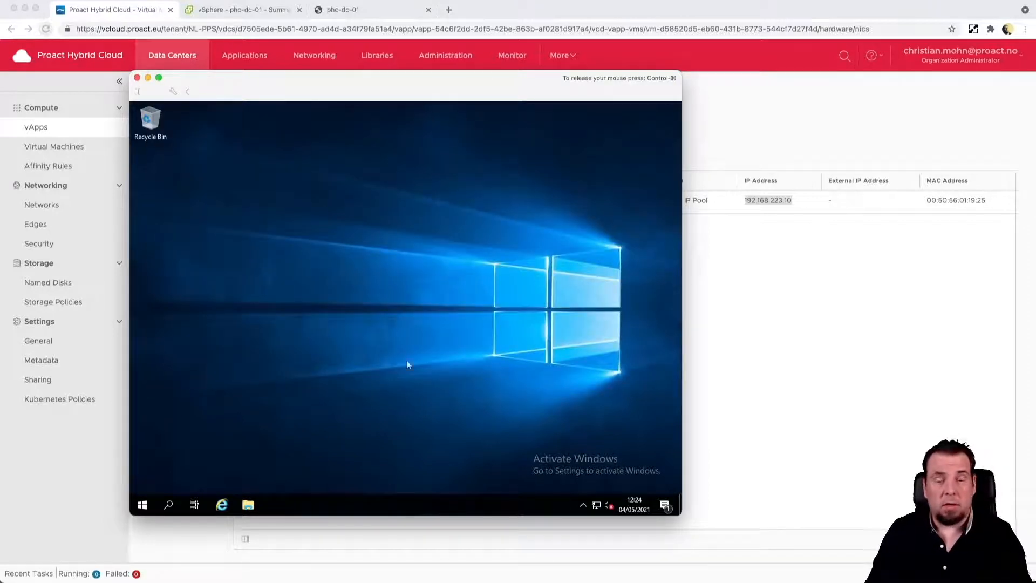
- Open Active Directory Users and Computers on phc-dc-02 and check the PHC-DC-01 and PHC-DC-02 domain controller entries
click(143, 505)
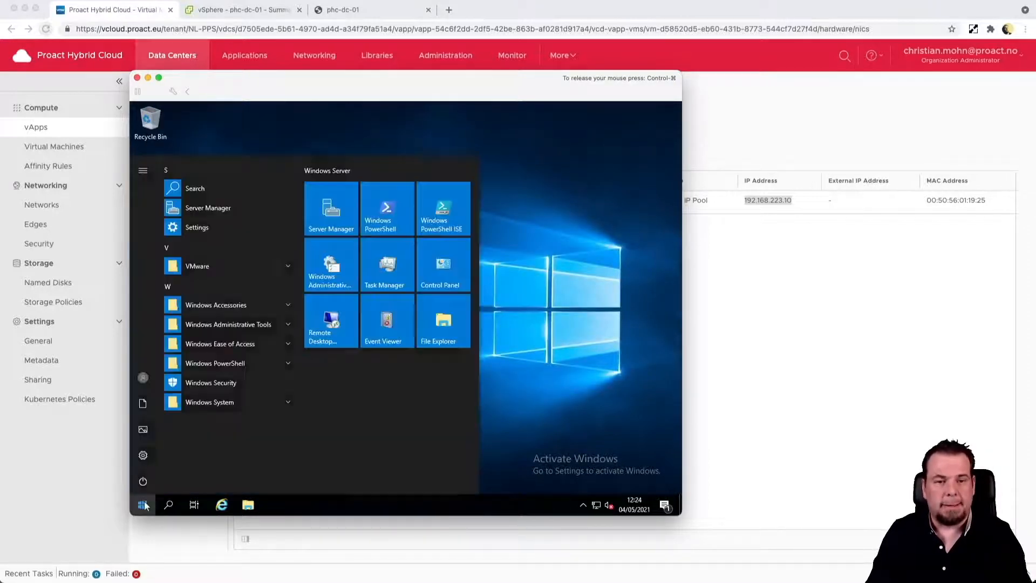
click(228, 328)
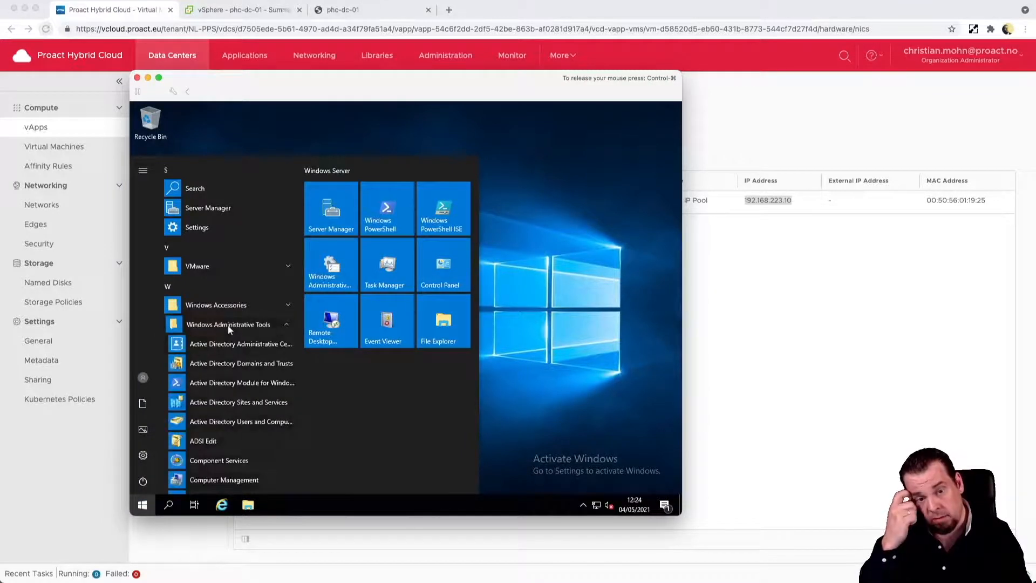
click(260, 424)
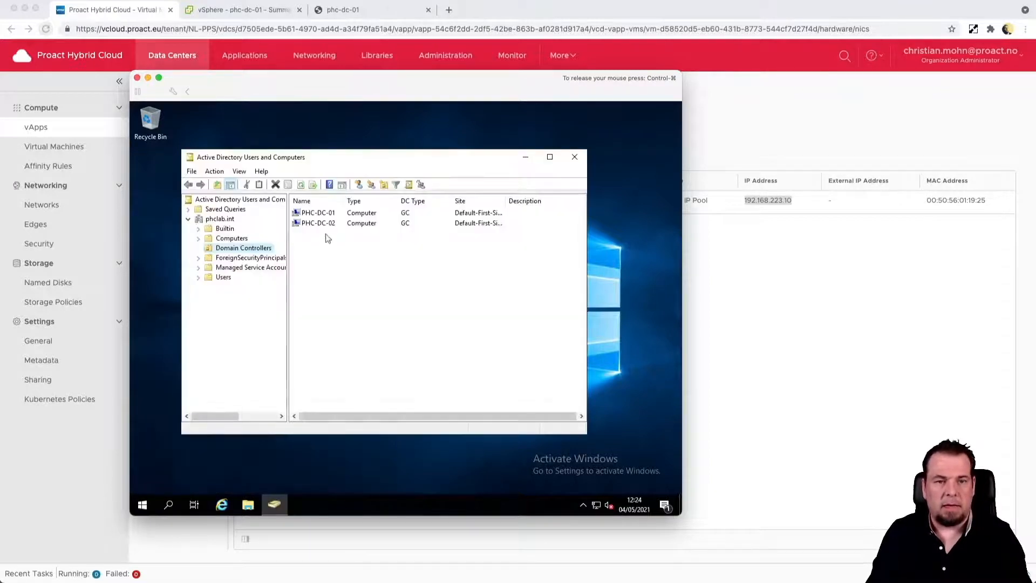
click(328, 225)
key(Up)
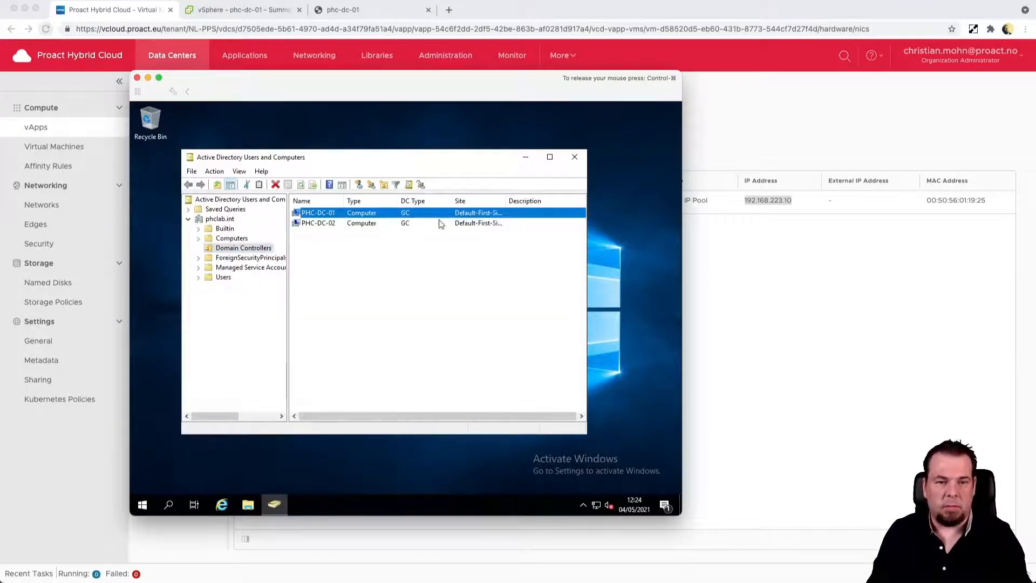
- In the phc-dc-01 console, show Active Directory Users and Computers, and run repadmin /replsummary in a cleared command prompt
click(362, 15)
click(177, 571)
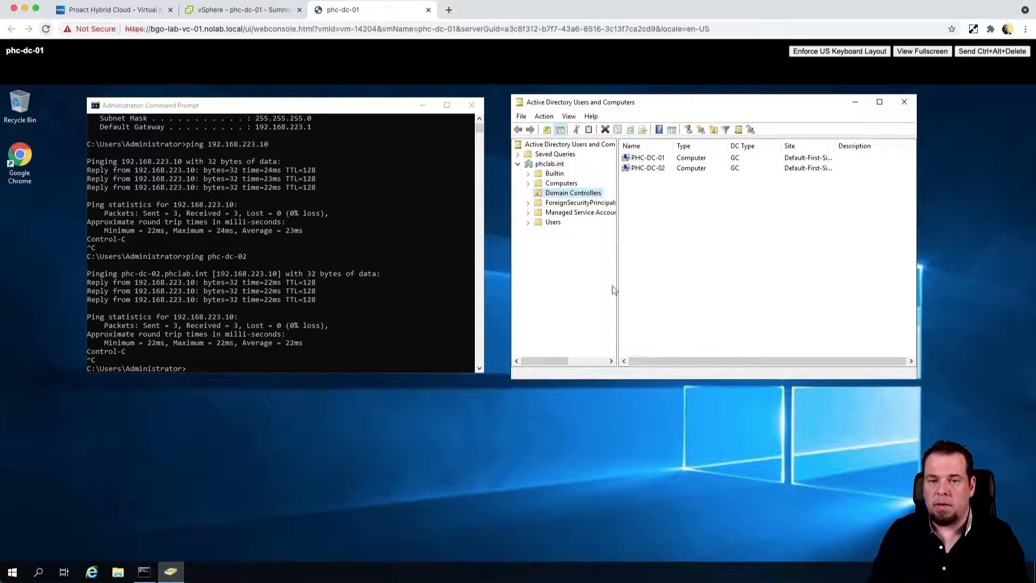
click(353, 280)
text(cls)
key(Return)
text(r)
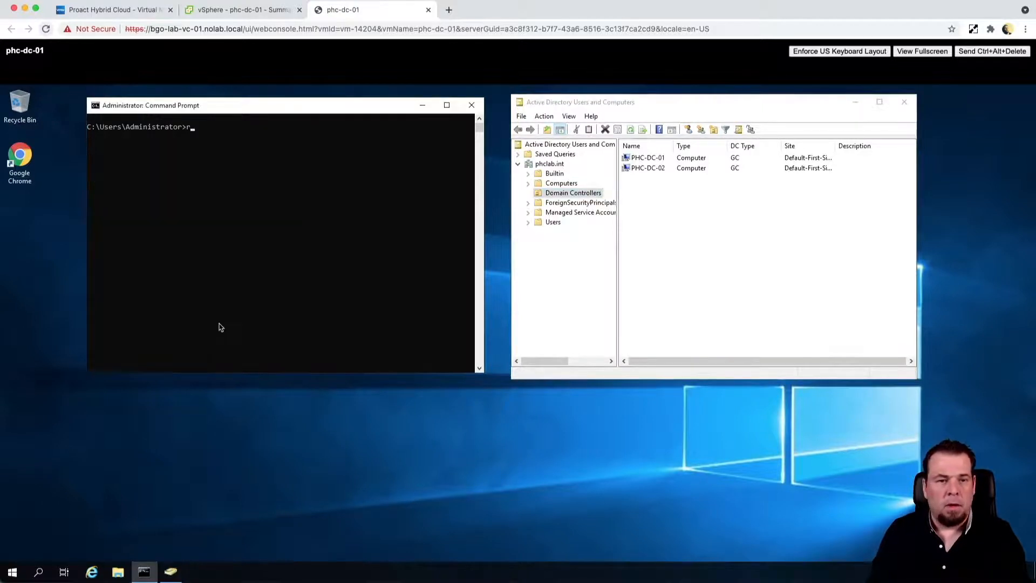
text(epadmi)
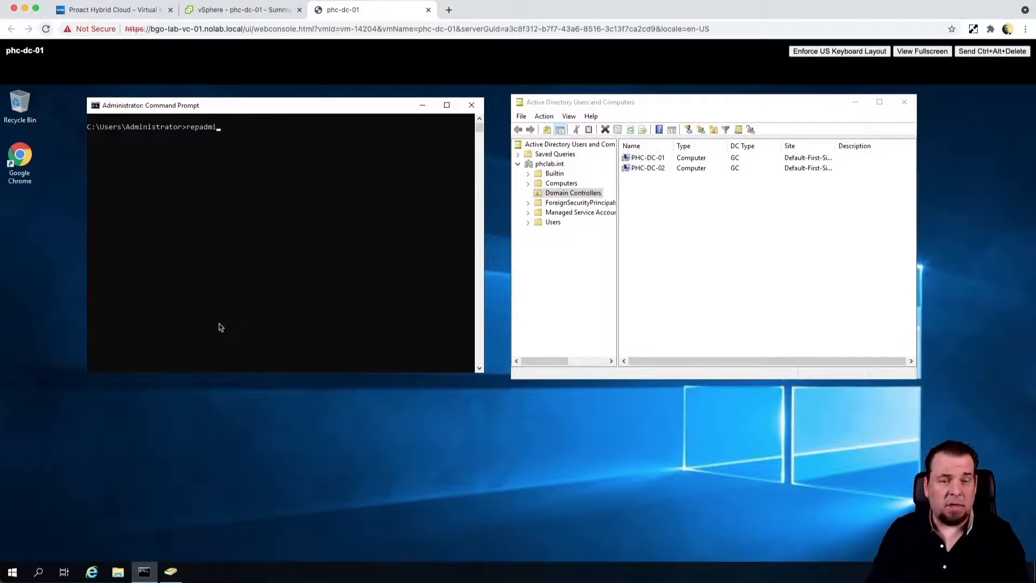
text(n /replsu)
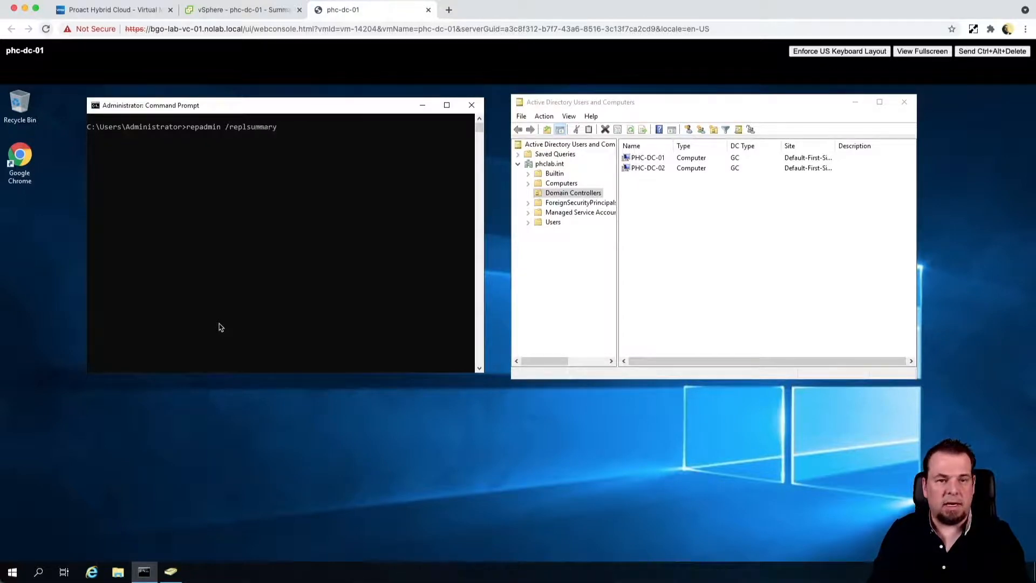
text(mmary)
key(Return)
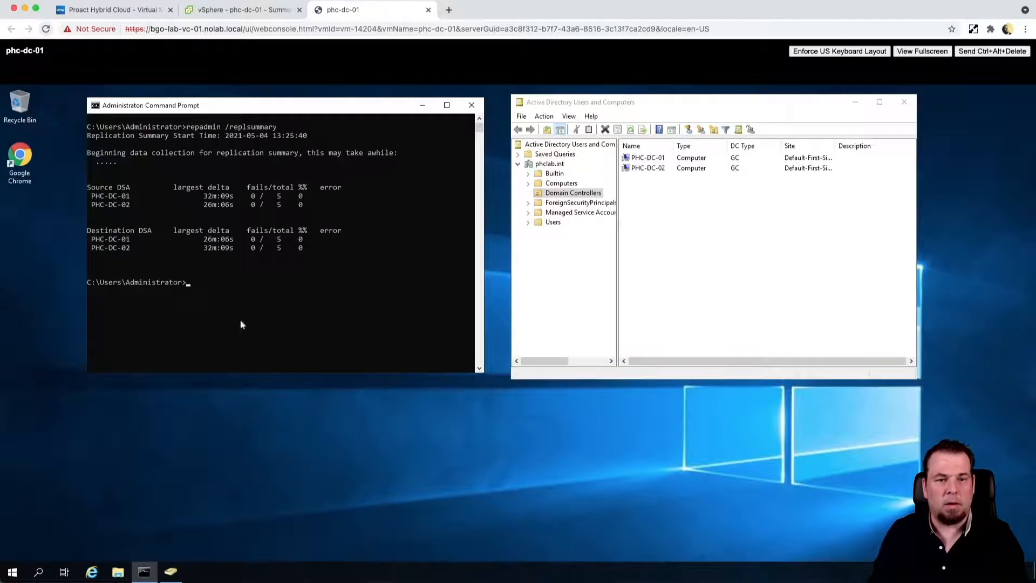
- Start a new user in the Users container with first name PHC, last name Demo and logon name phcdemo, continuing to the password settings
click(553, 223)
right_click(555, 224)
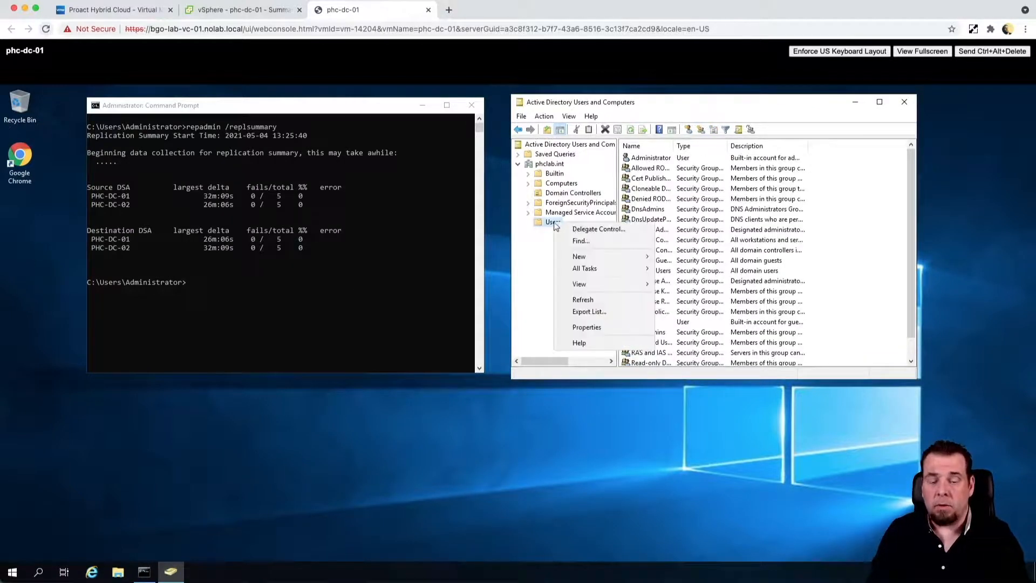
mouse_move(656, 258)
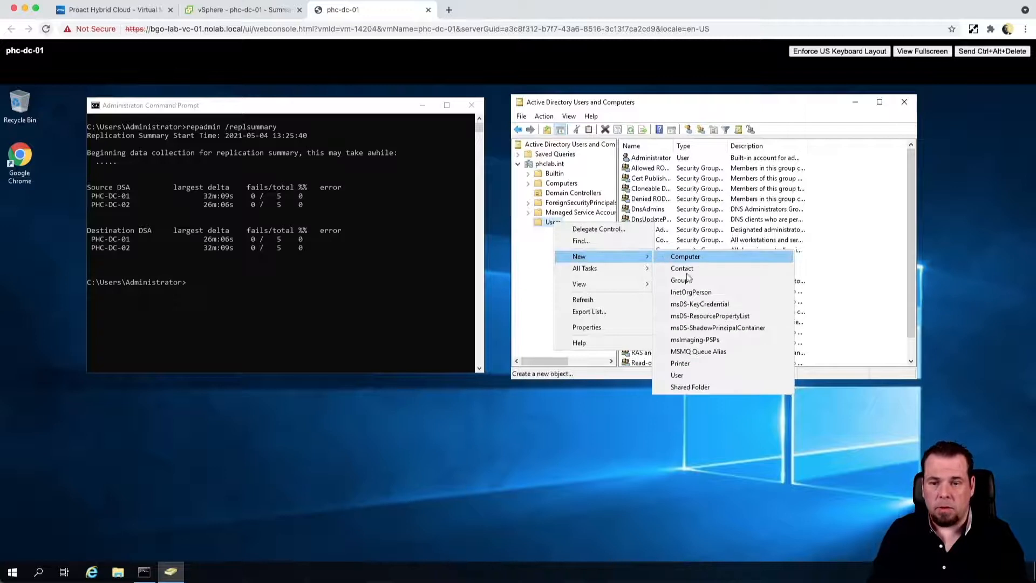
click(691, 377)
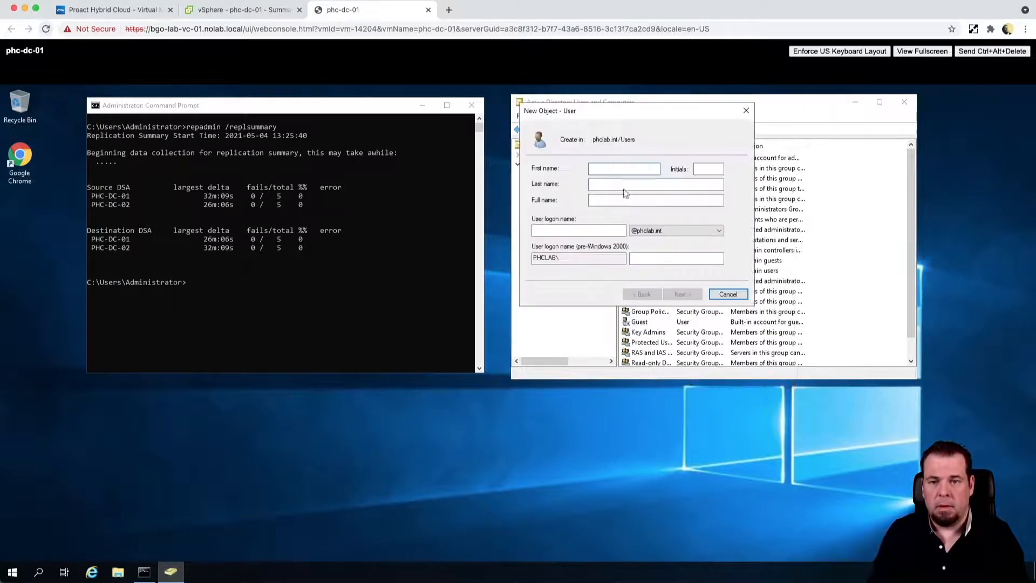
text(P)
click(648, 184)
text(Demo)
key(Tab)
key(Tab)
text(phcdemo)
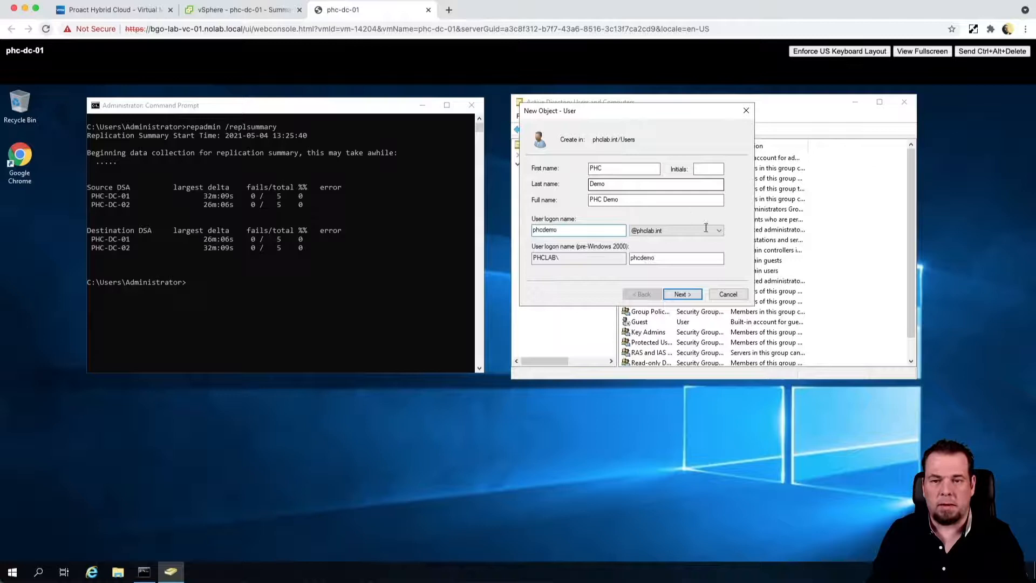
click(683, 295)
- Enter and confirm the account password for the new PHC Demo user, keep the default password options, and finish creating the account
text(•••)
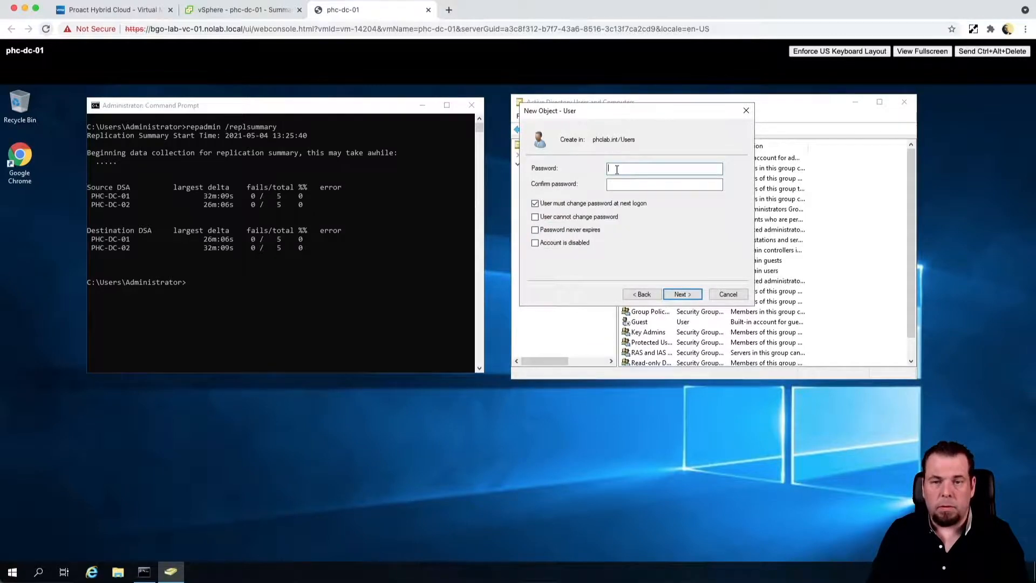
key(Tab)
text(•)
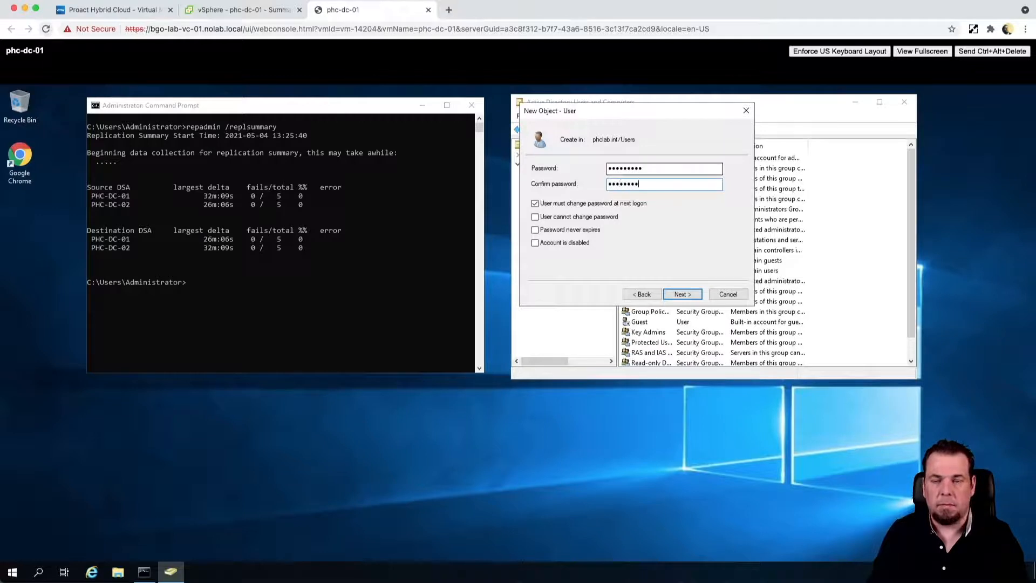
text(••••••••)
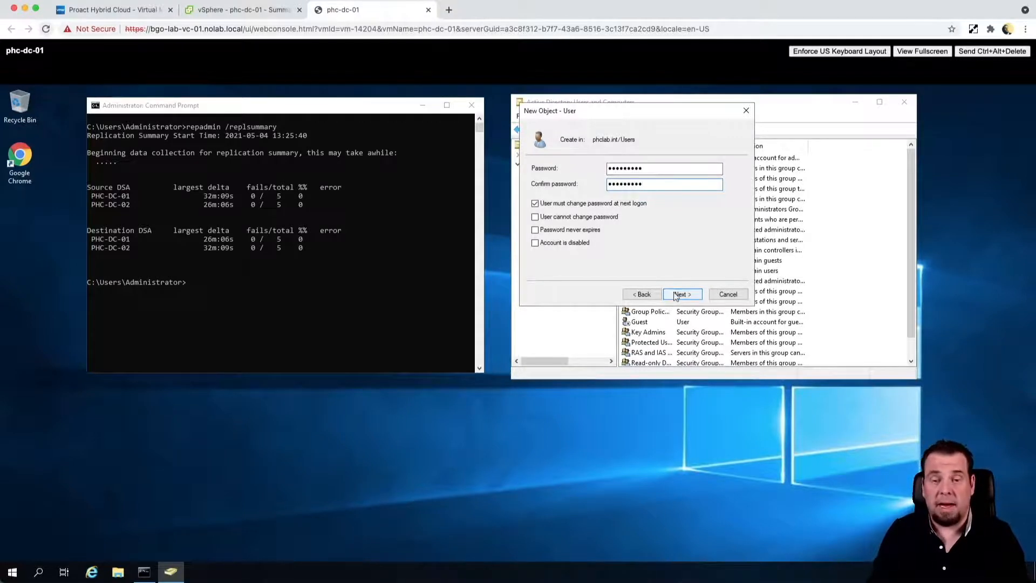
click(675, 295)
click(675, 295)
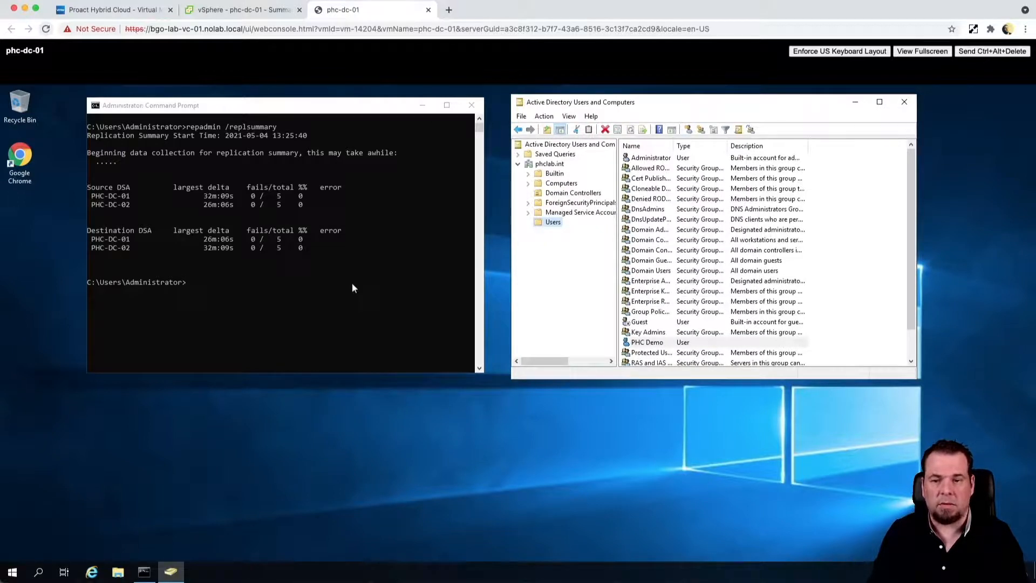
- In the phc-dc-02 remote console, check the PHC Demo user's properties in the Users container, closing the console when done
click(120, 11)
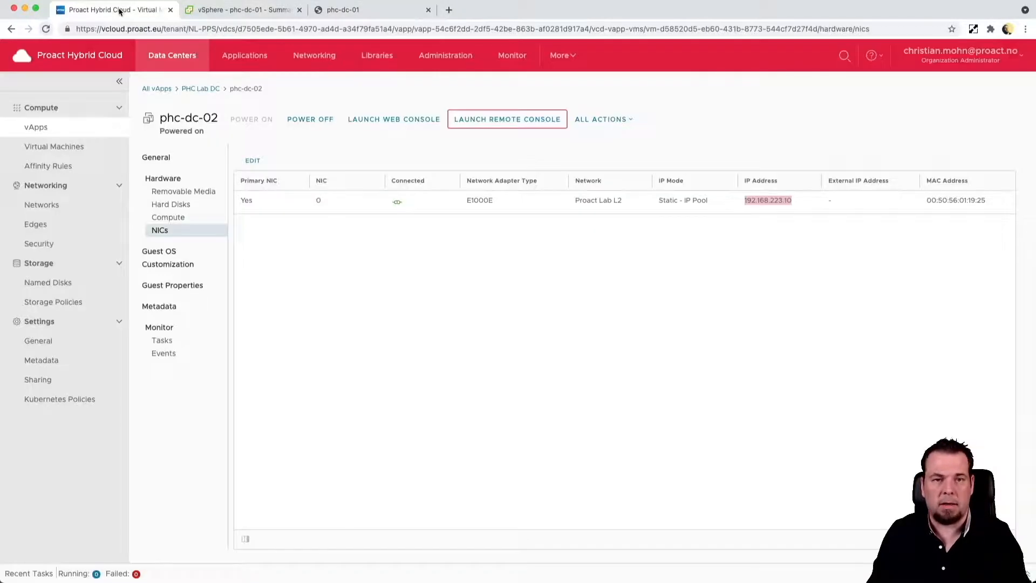
click(462, 118)
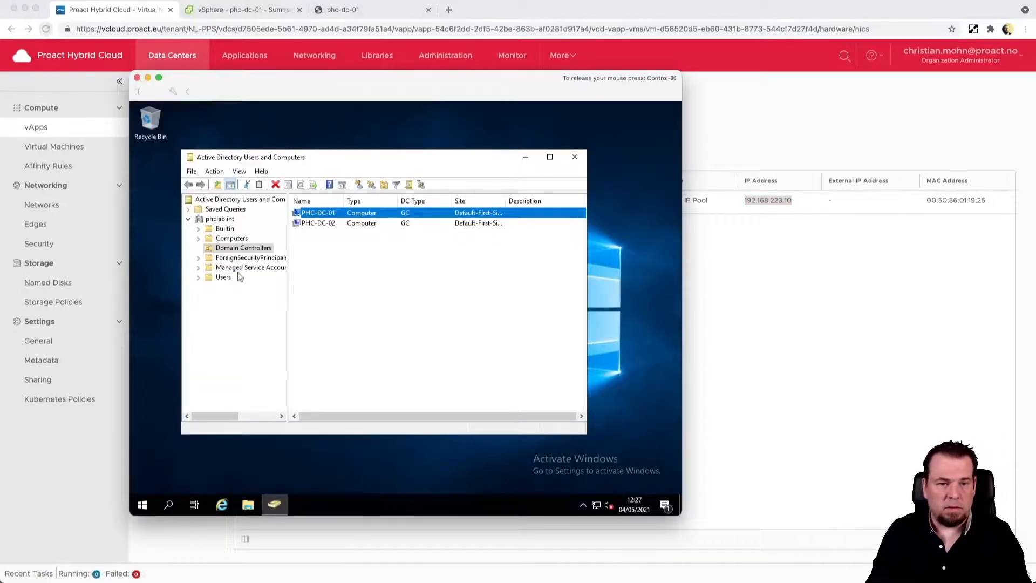
click(223, 277)
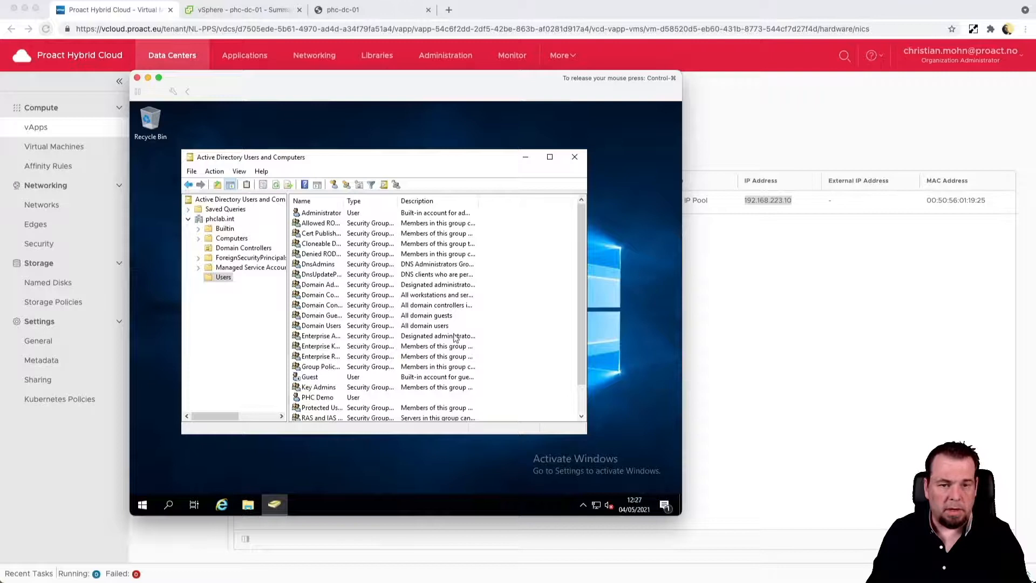
scroll(453, 340, down, 1)
double_click(333, 367)
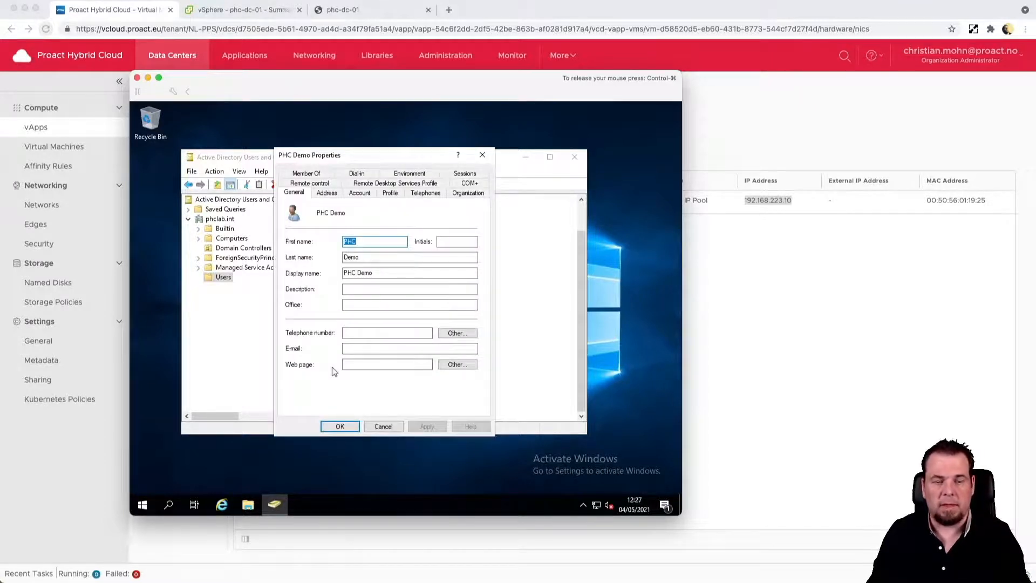
click(138, 79)
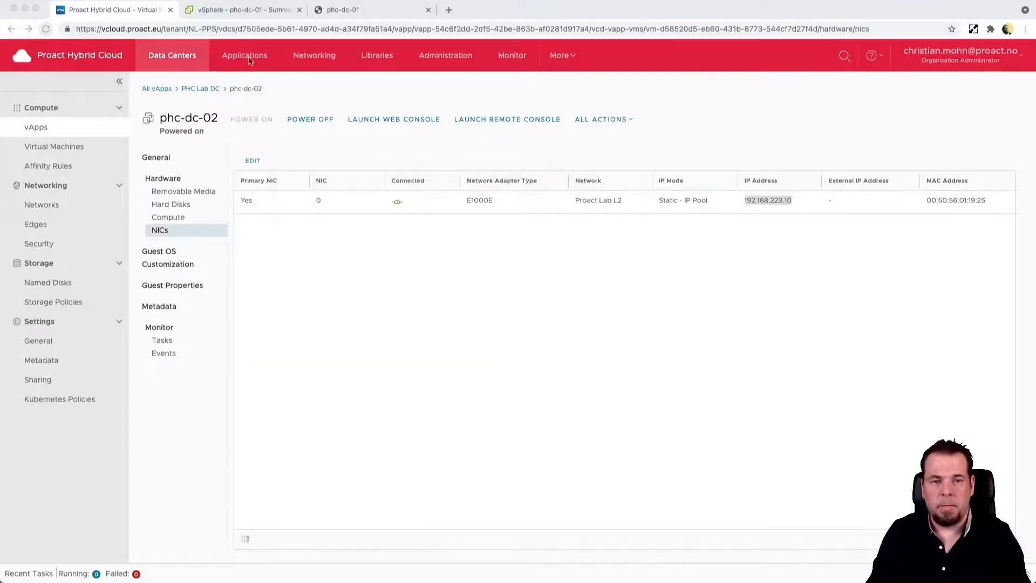
- Review the general details of the Proact Lab L2 network in Proact Hybrid Cloud and return to the networks list
click(307, 57)
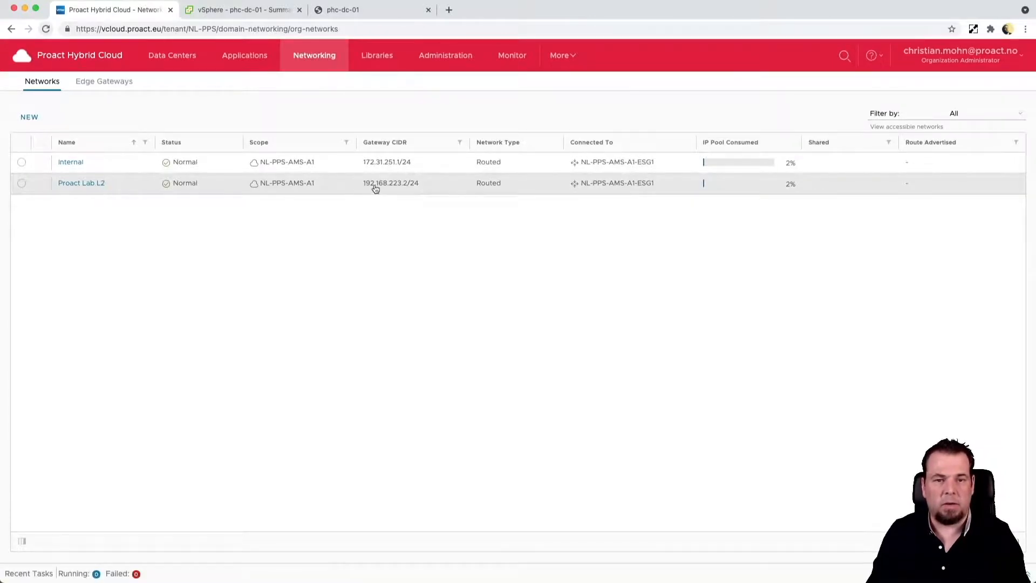
click(81, 183)
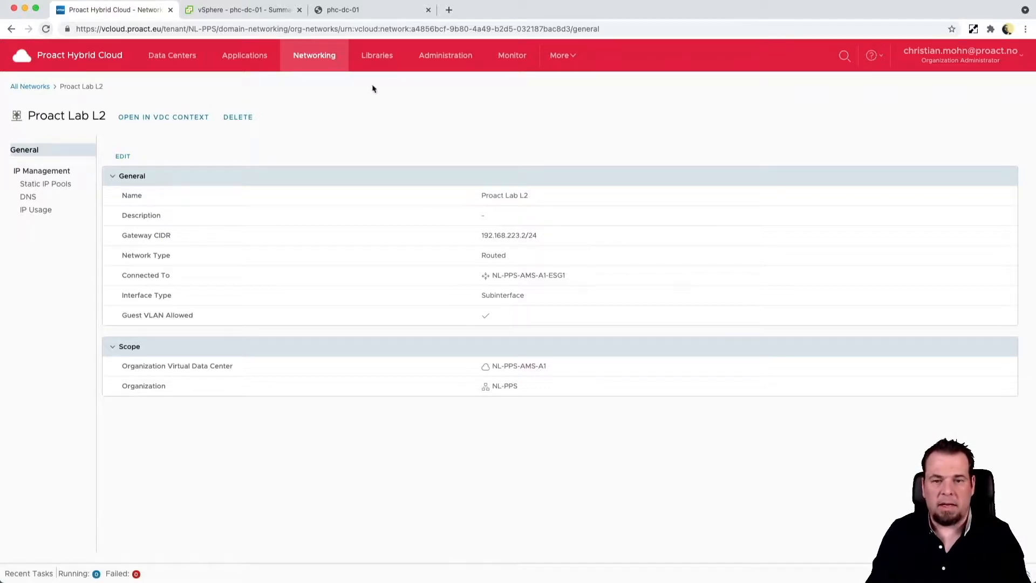
click(320, 57)
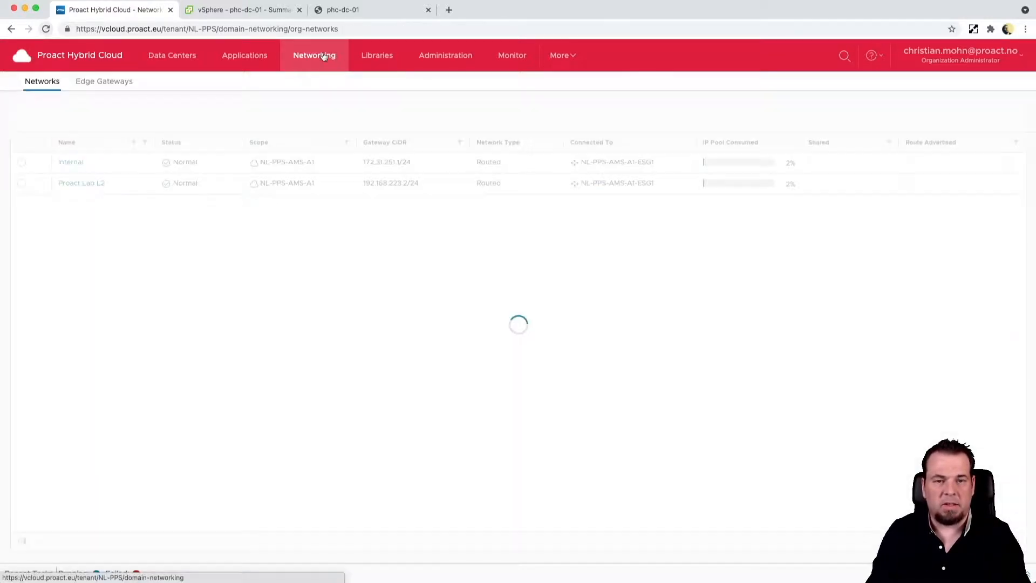
- Open the services of edge gateway NL-PPS-AMS-A1-ESG1 and review its L2 VPN server's global configuration and certificate details
click(120, 84)
click(87, 174)
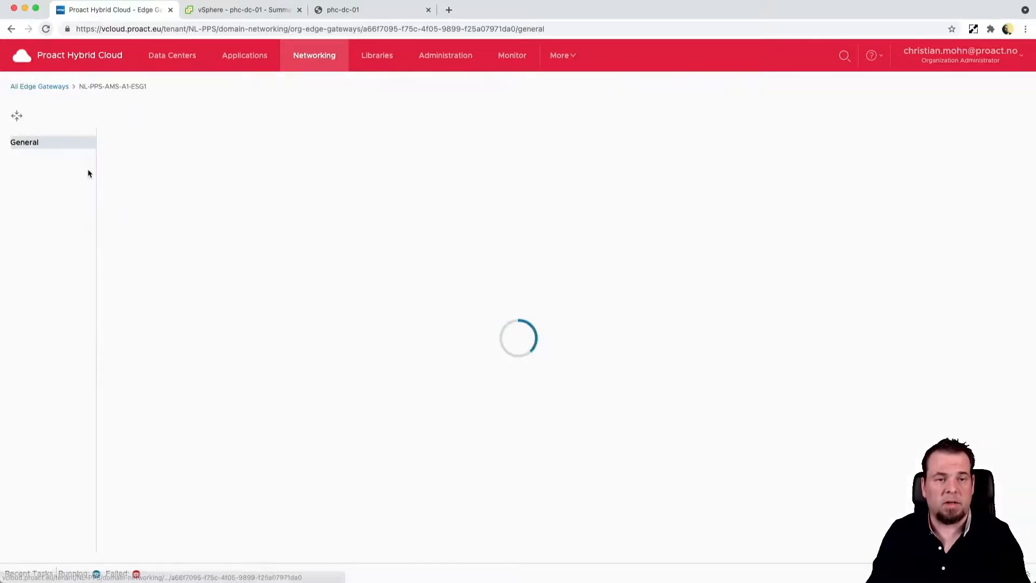
click(180, 120)
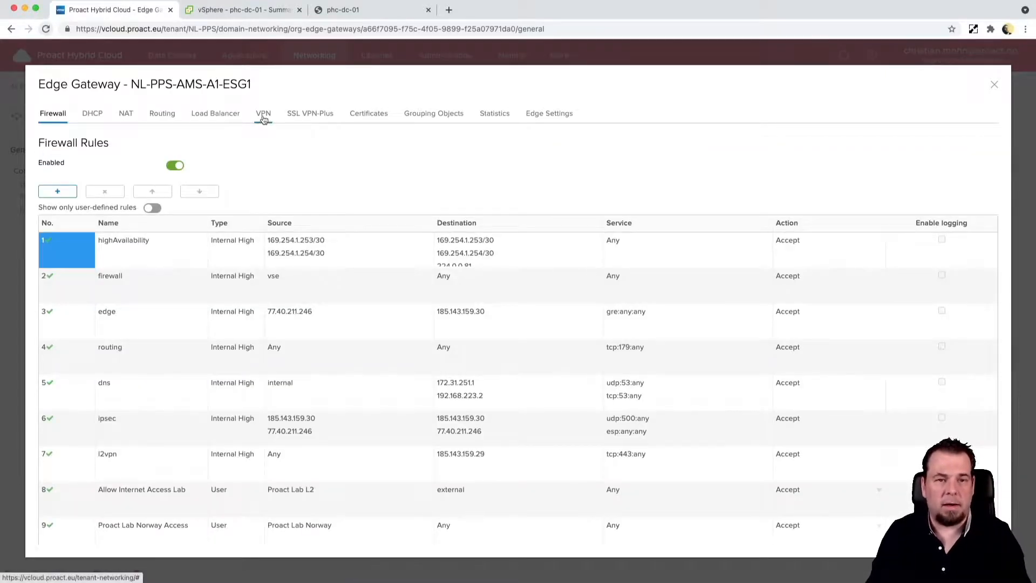
click(263, 114)
click(104, 133)
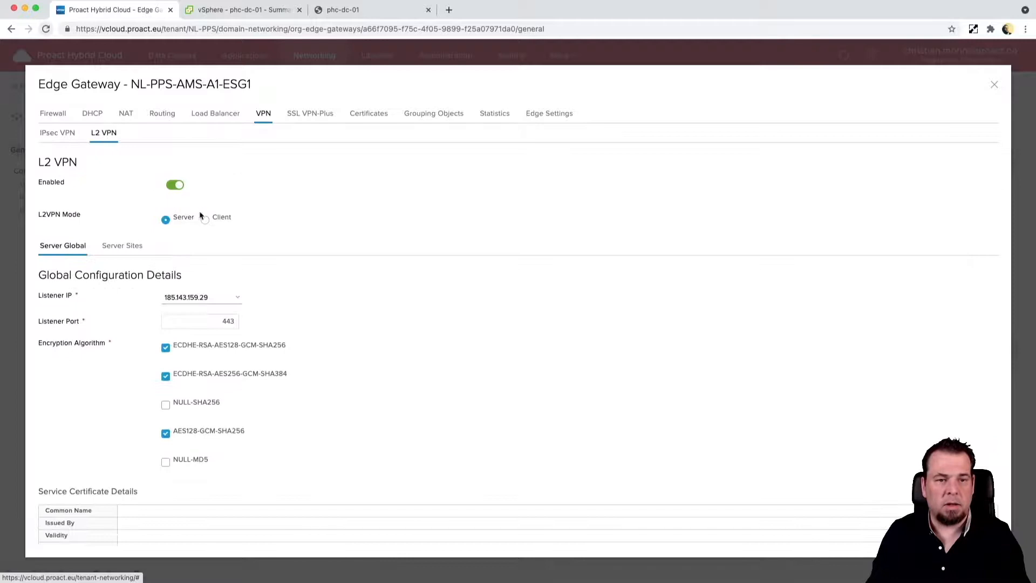
scroll(274, 479, down, 3)
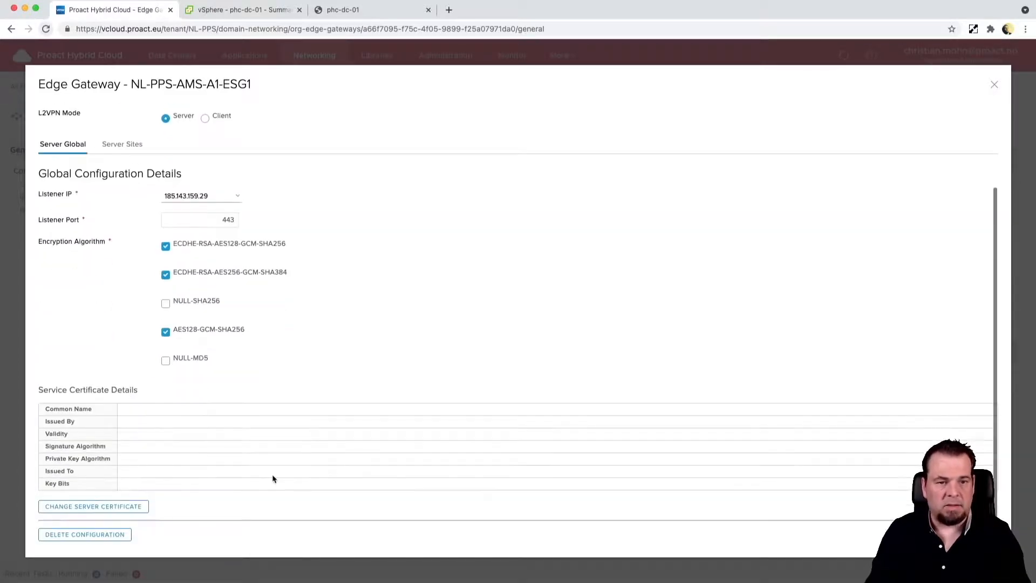
scroll(274, 479, up, 3)
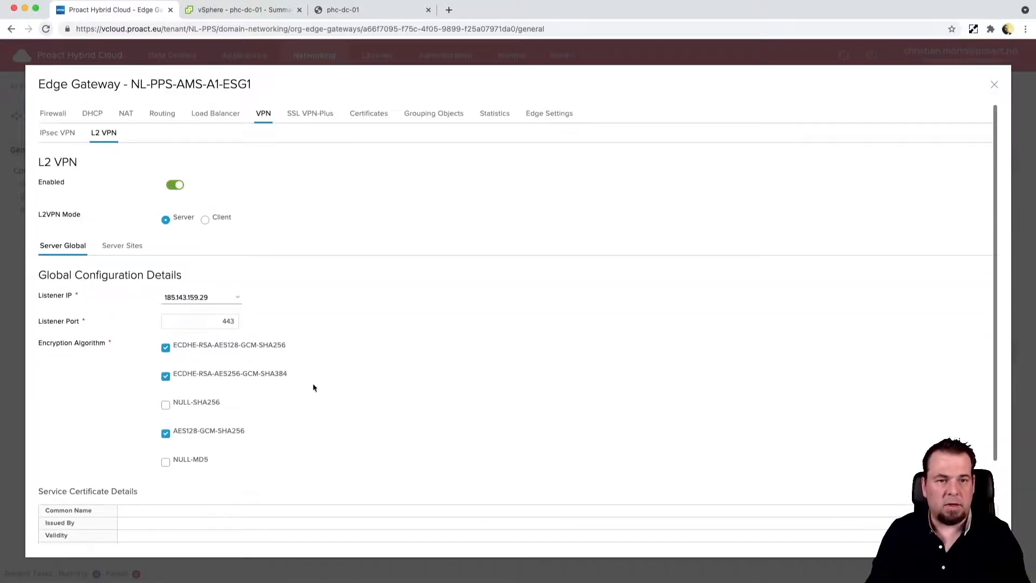
- Inspect the IP addresses of the Proact Lab Norway IP set in the edge gateway's grouping objects, discarding the edit
click(458, 117)
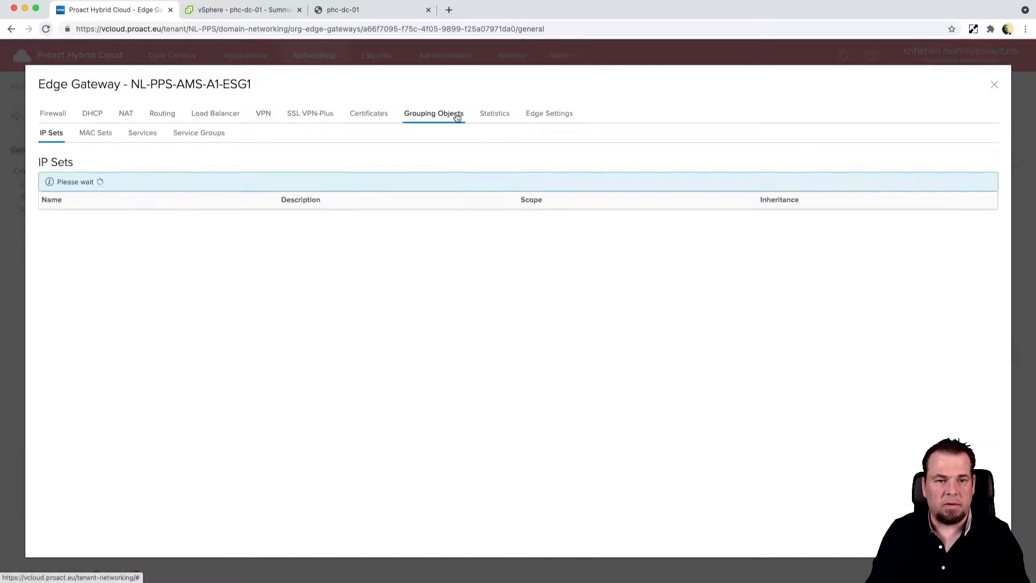
click(185, 232)
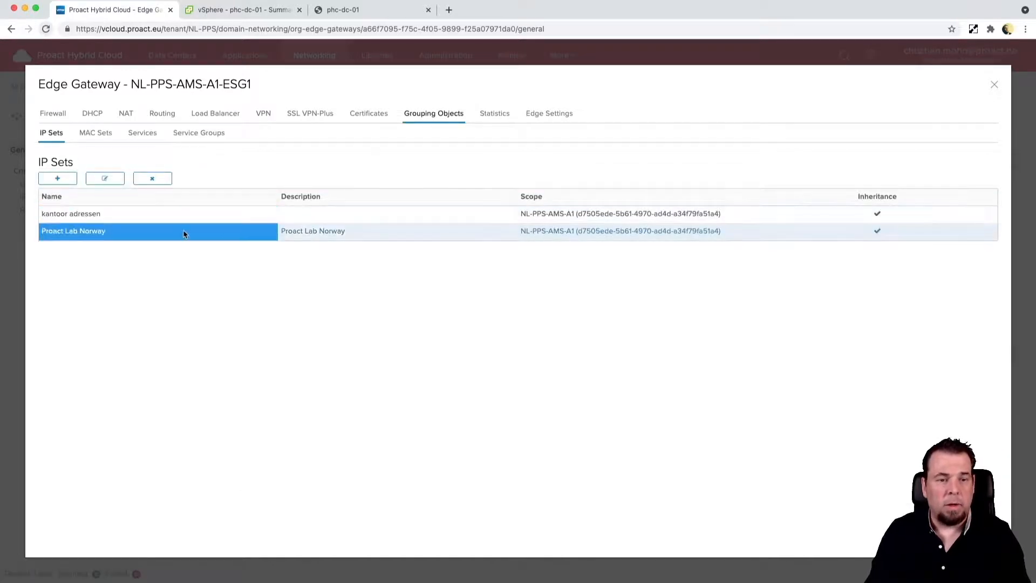
click(105, 178)
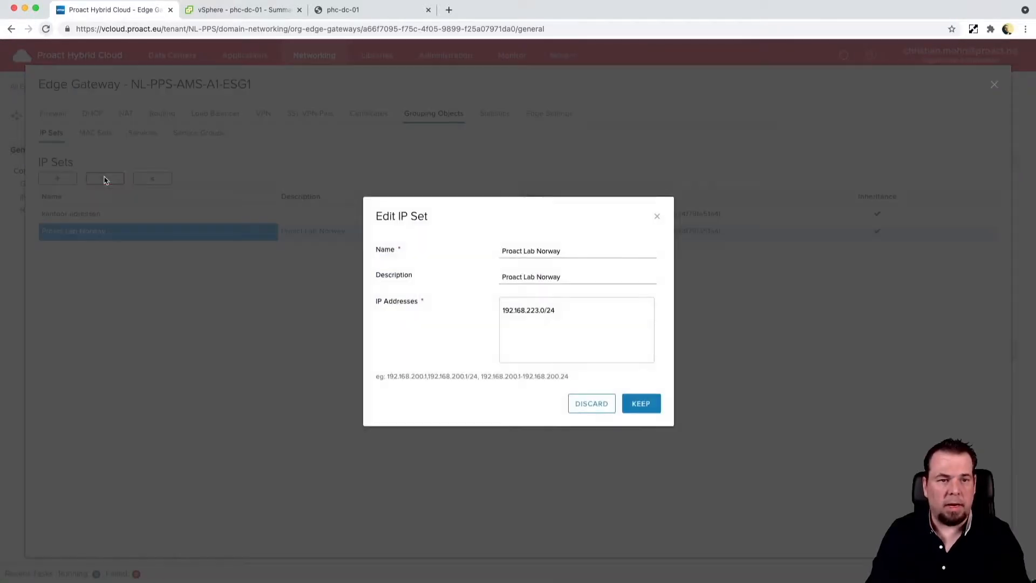
drag(563, 312, 490, 311)
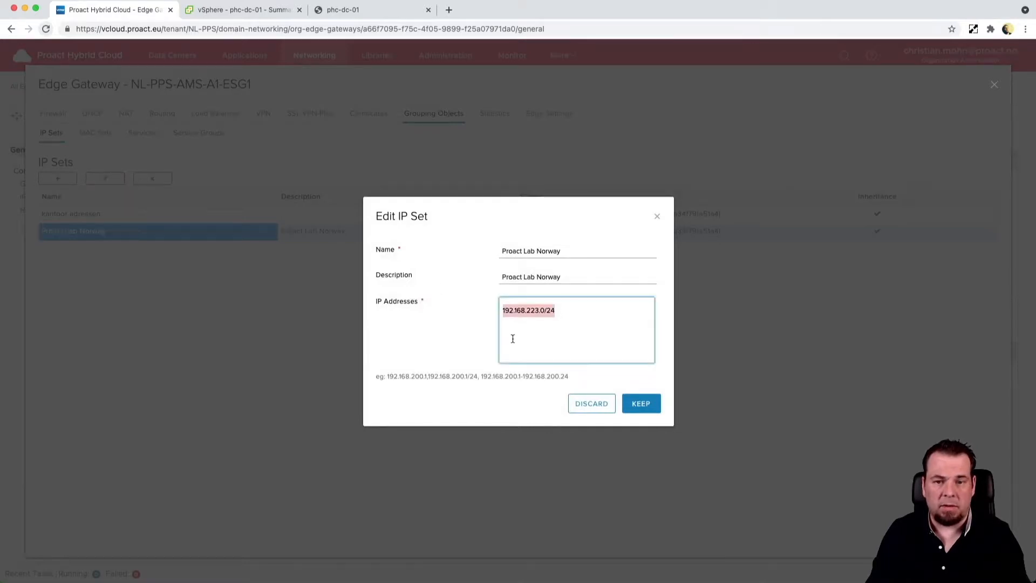
click(593, 404)
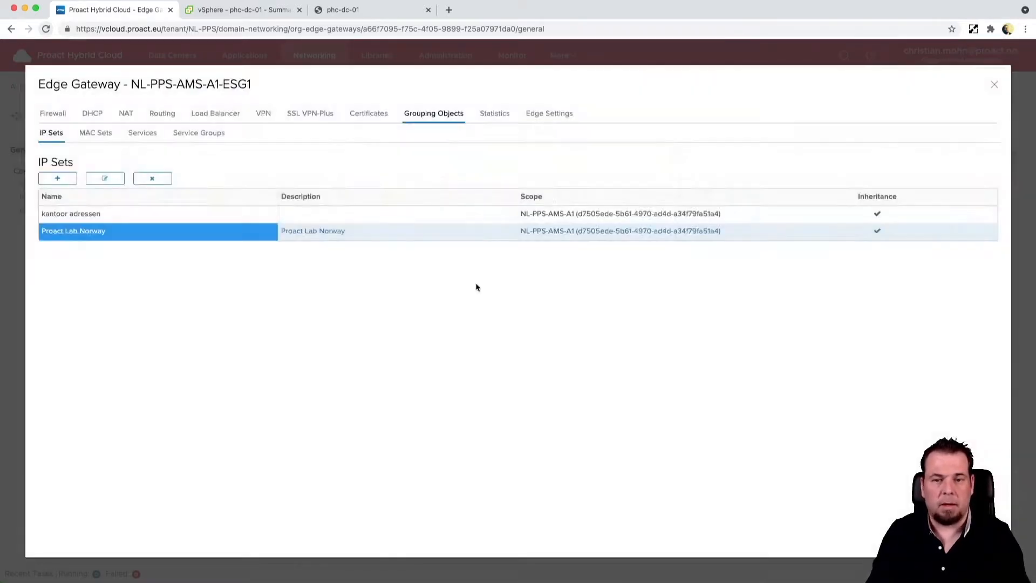
- Examine the source, destination and service of the Proact Lab Norway Access firewall rule, closing the gateway services and returning to the Virtual Data Center overview
click(65, 118)
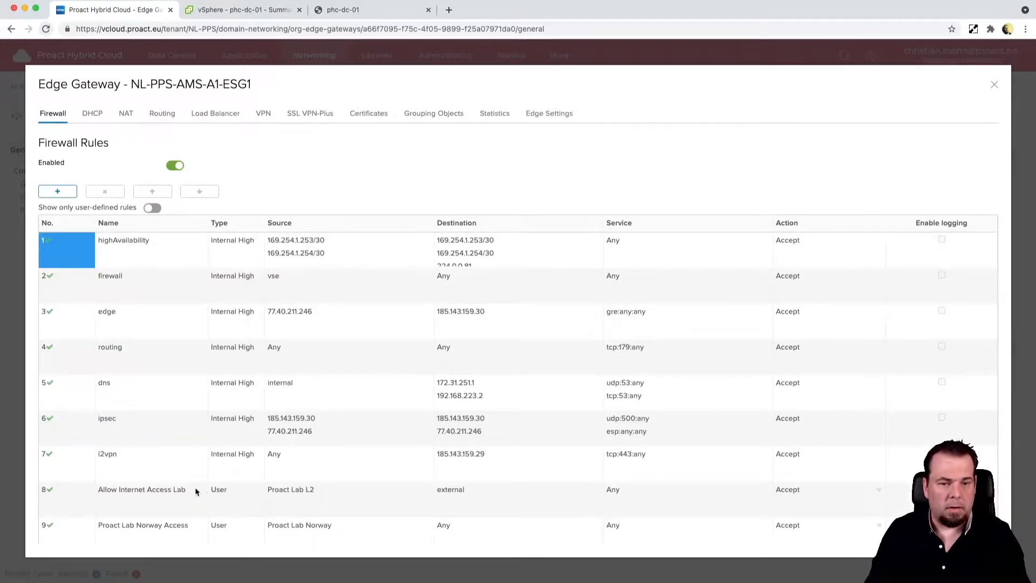
scroll(179, 507, down, 3)
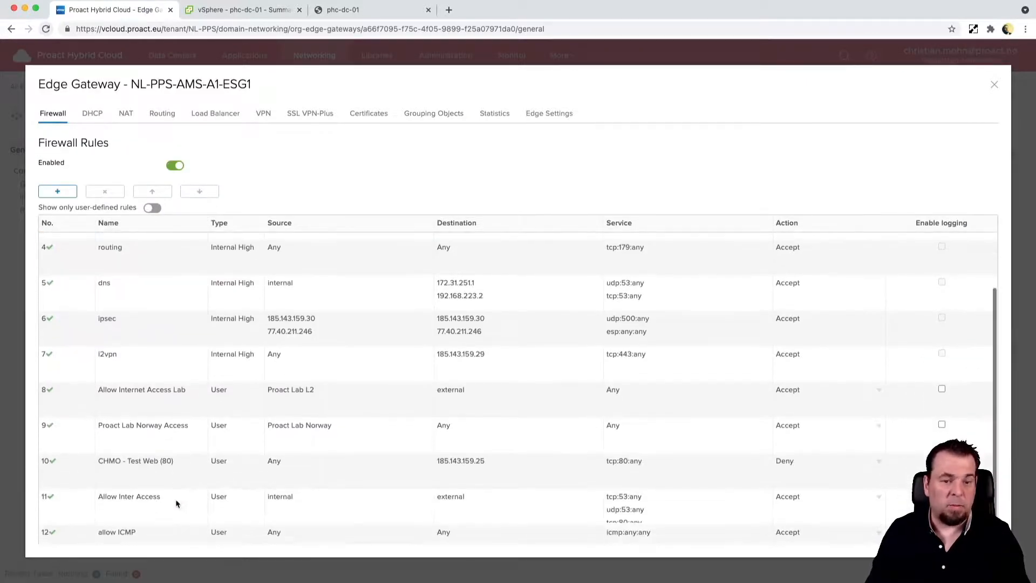
click(173, 437)
click(297, 434)
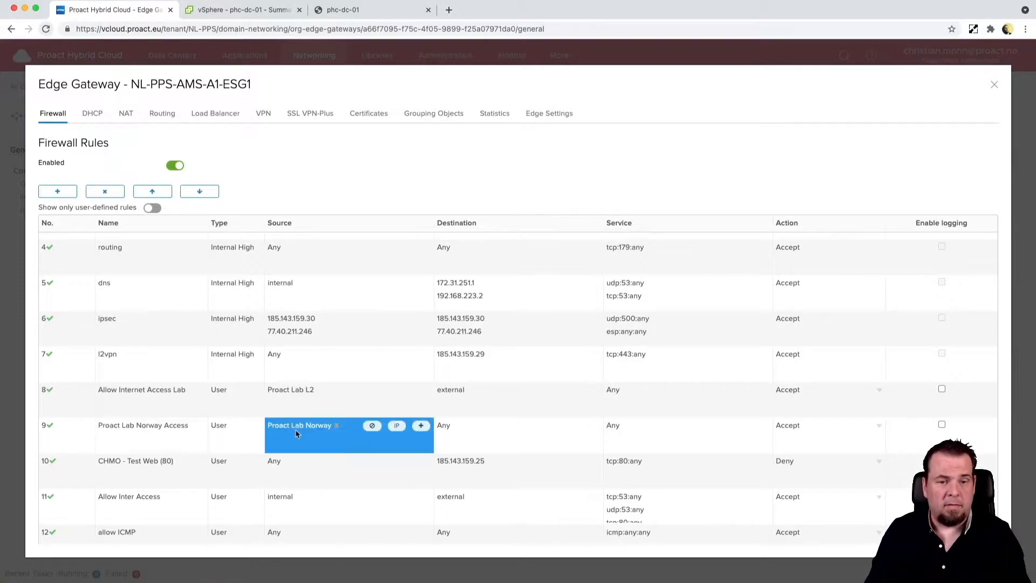
click(502, 435)
click(635, 439)
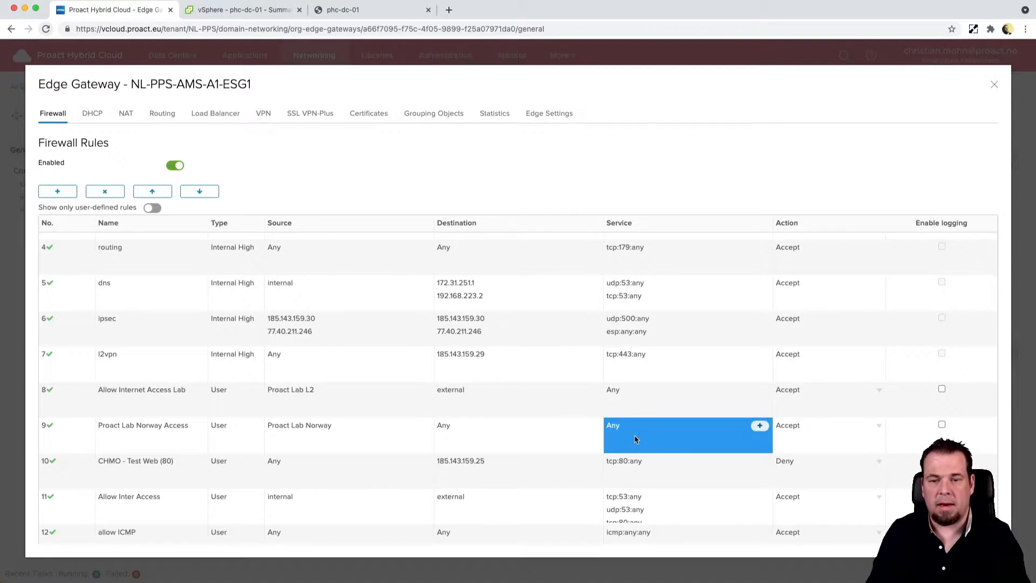
click(995, 85)
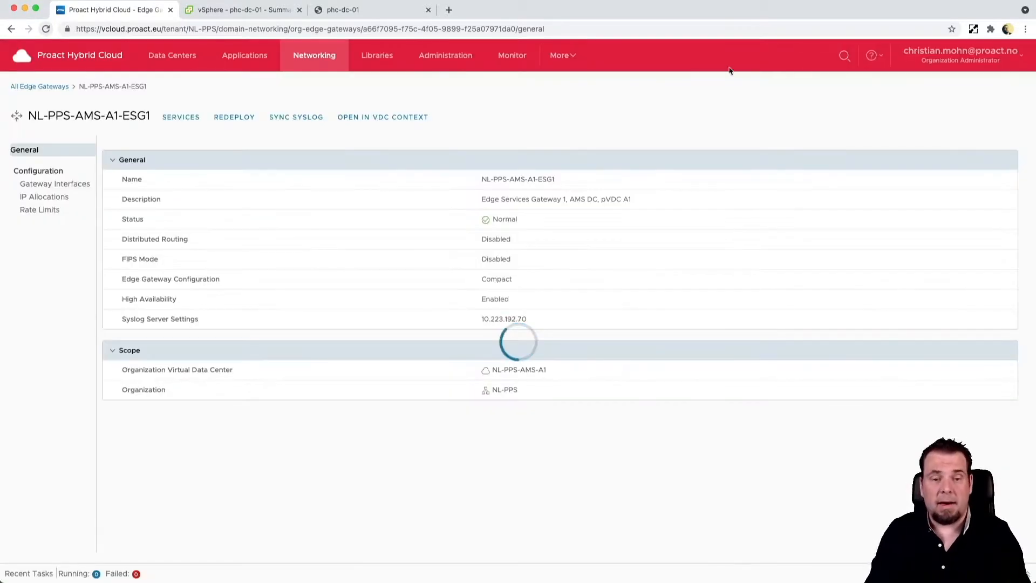
click(99, 61)
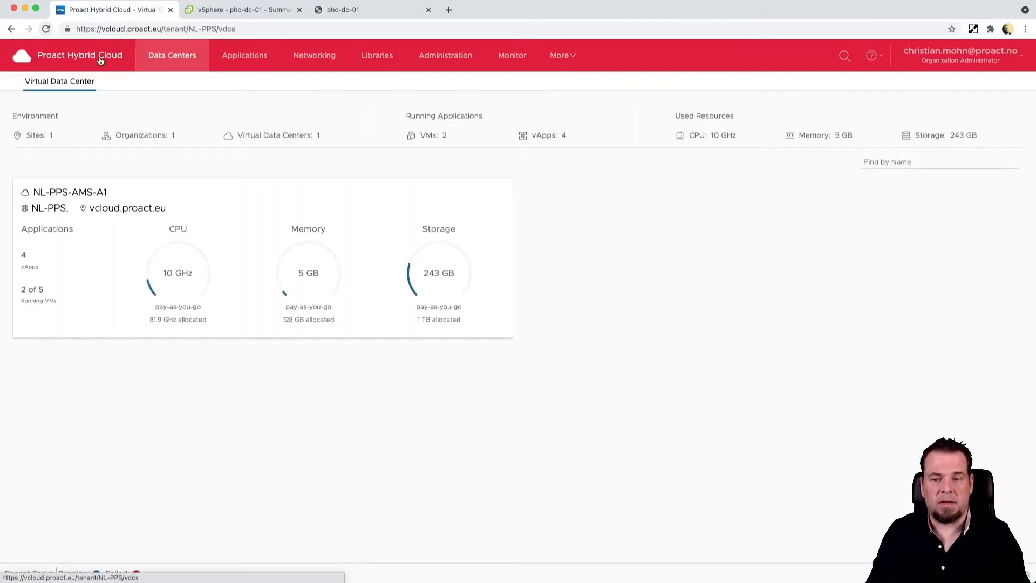